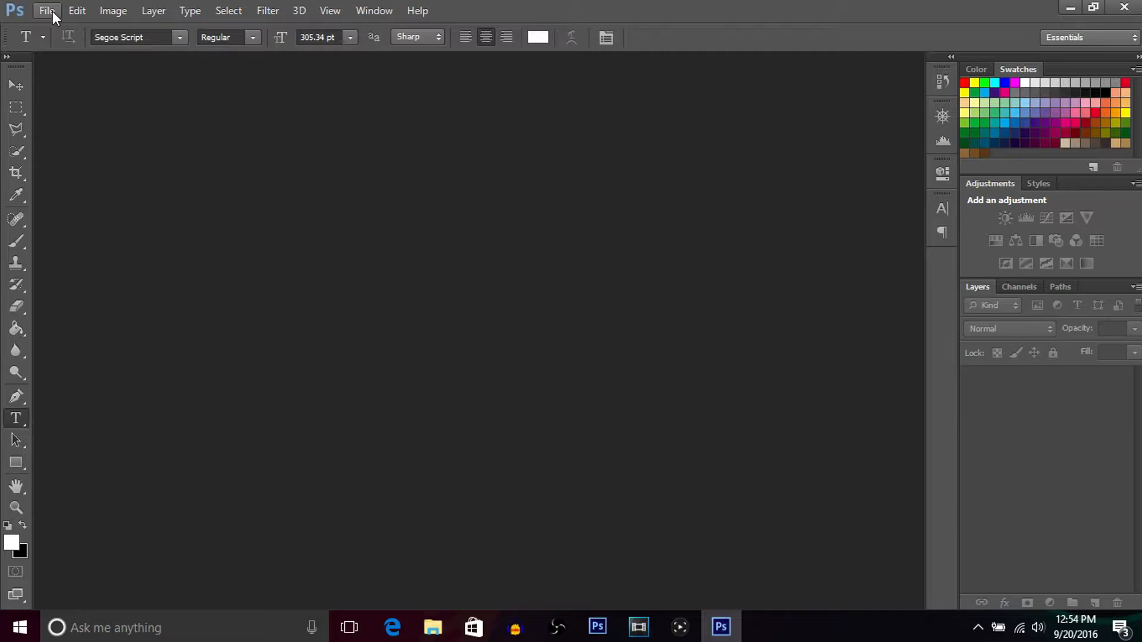
Step: Create a new 1920 by 1080 pixel RGB document at 72 pixels/inch with a transparent background
{"action": "left_click", "coordinate": [52, 11]}
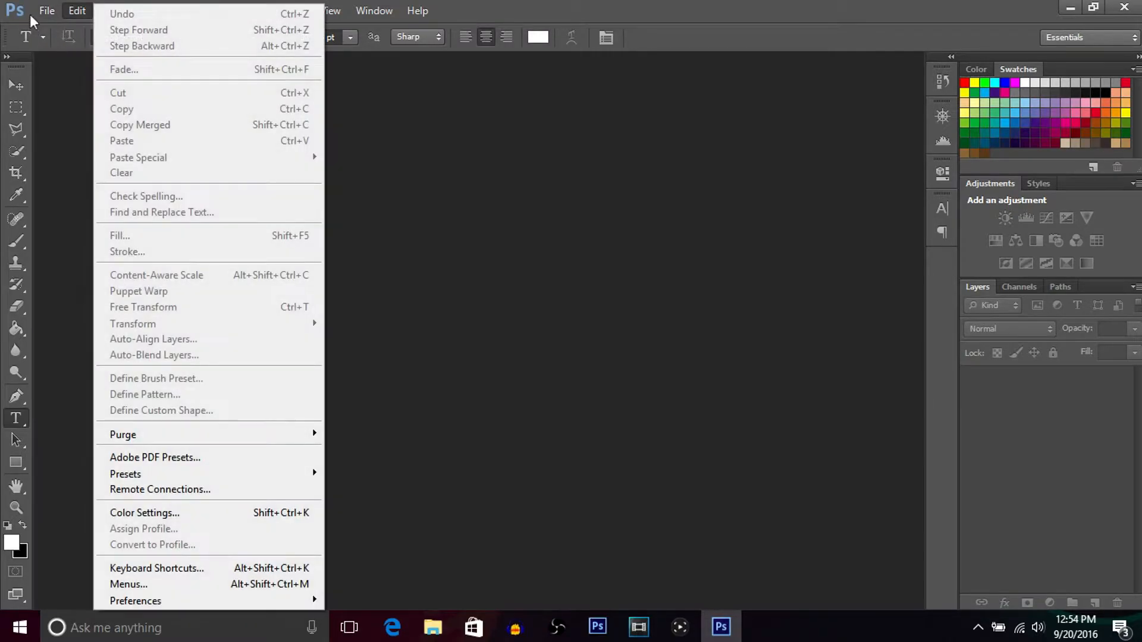
{"action": "left_click", "coordinate": [47, 33]}
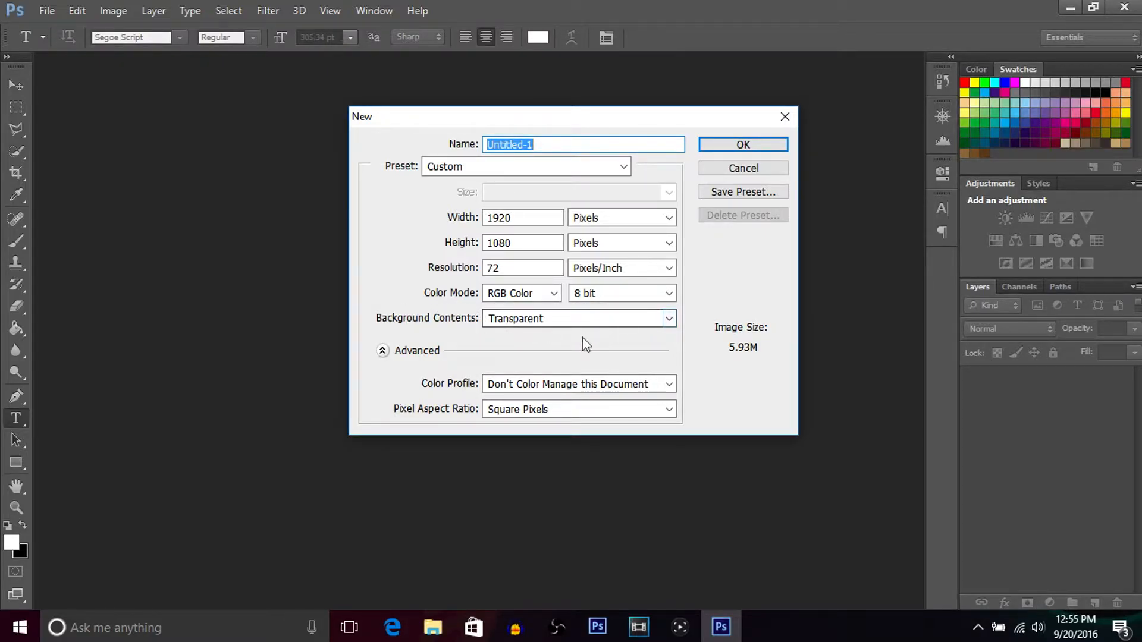
{"action": "left_click", "coordinate": [726, 144]}
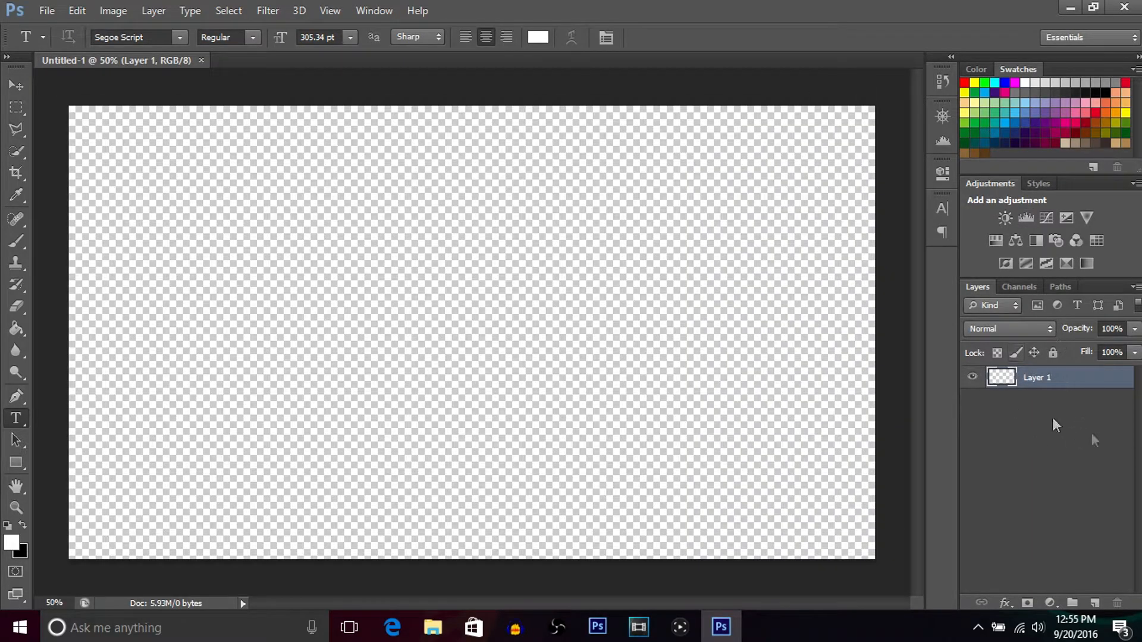
Step: Place the Thumbnail_Small2 image from the Pictures folder into the document
{"action": "left_click", "coordinate": [45, 12]}
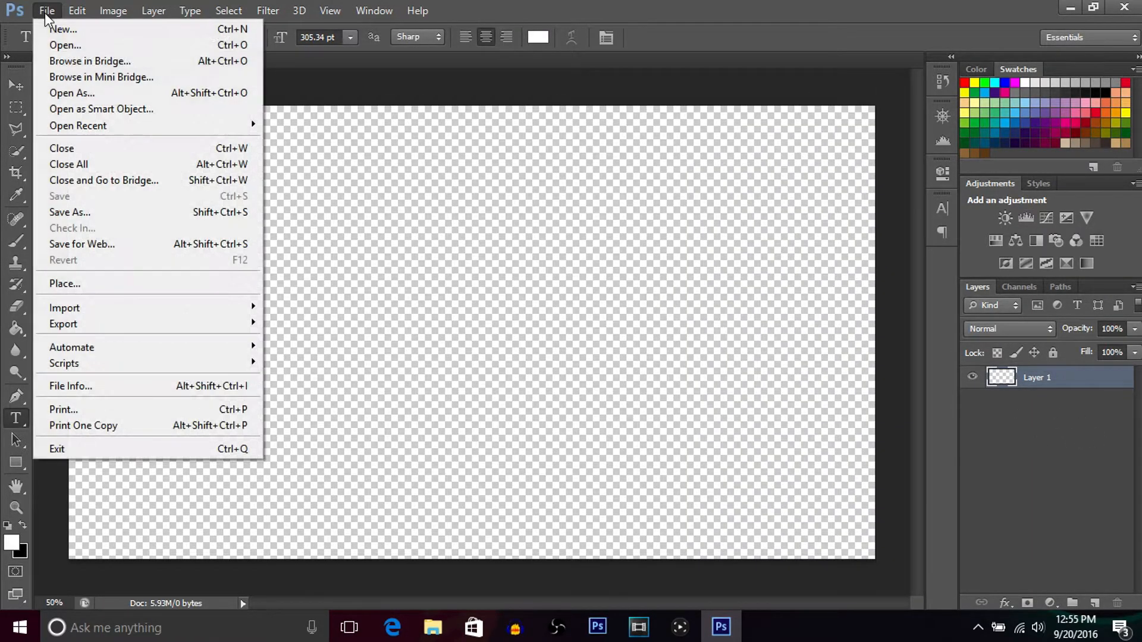
{"action": "left_click", "coordinate": [111, 289]}
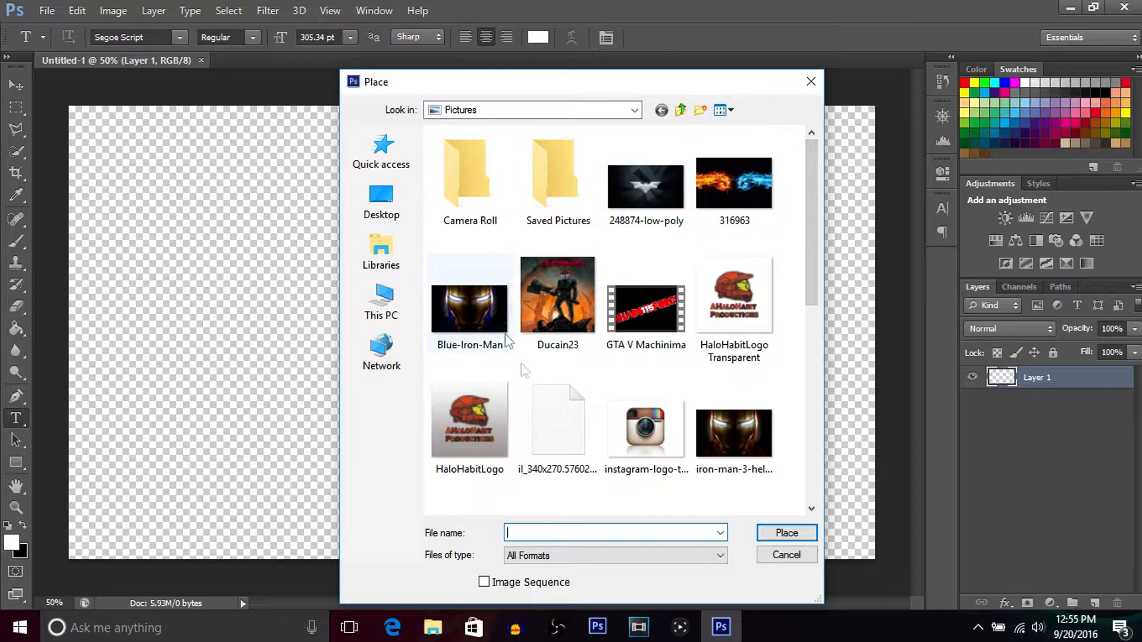
{"action": "scroll", "coordinate": [765, 254], "scroll_direction": "down", "scroll_amount": 5}
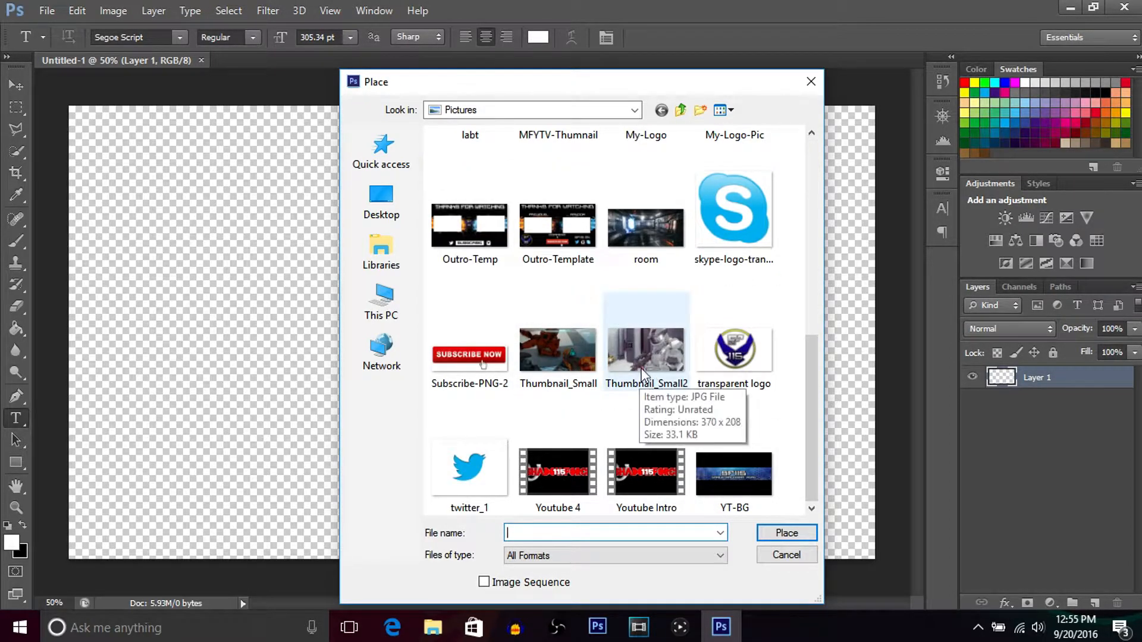
{"action": "left_click", "coordinate": [636, 351]}
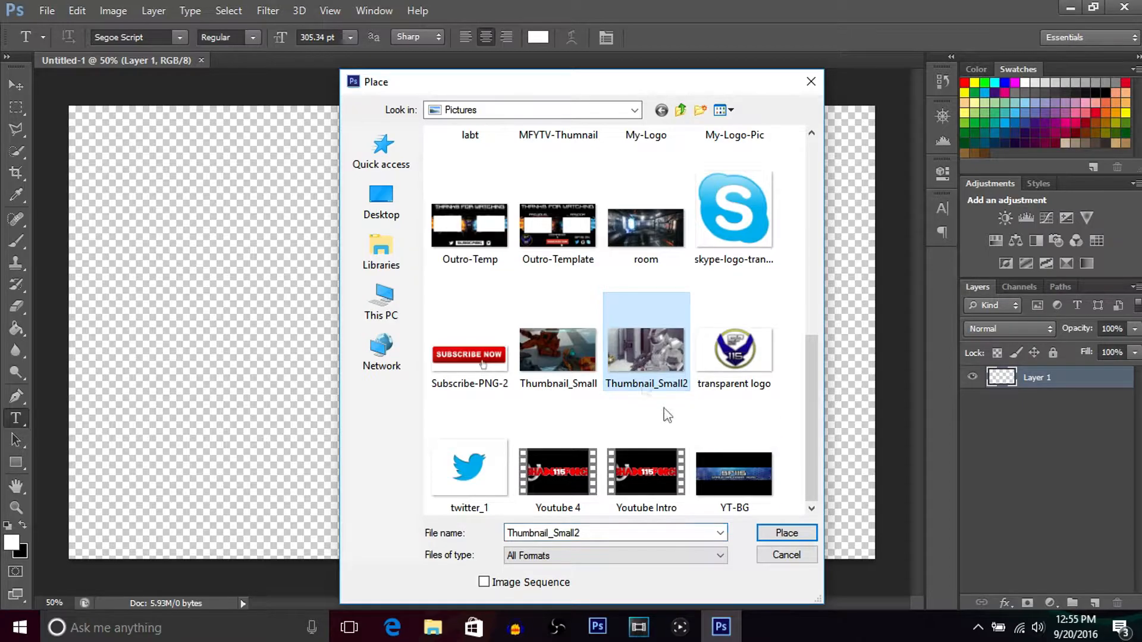
{"action": "left_click", "coordinate": [797, 533]}
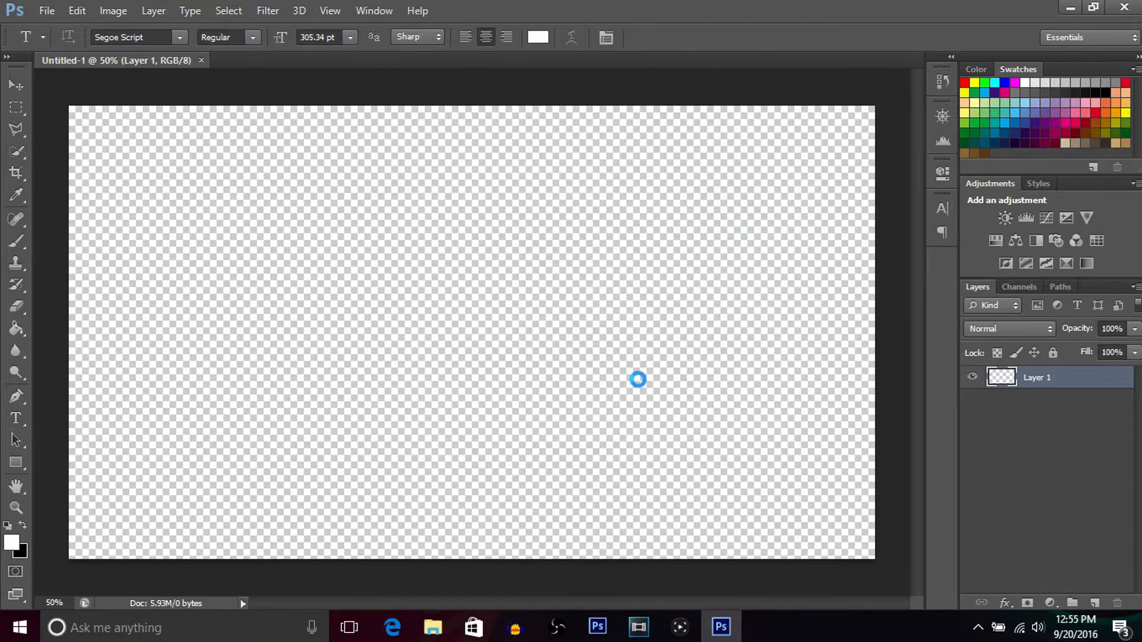
Step: Scale the placed image to cover the whole canvas, then rasterize its layer
{"action": "left_click_drag", "start_coordinate": [530, 294], "coordinate": [884, 96]}
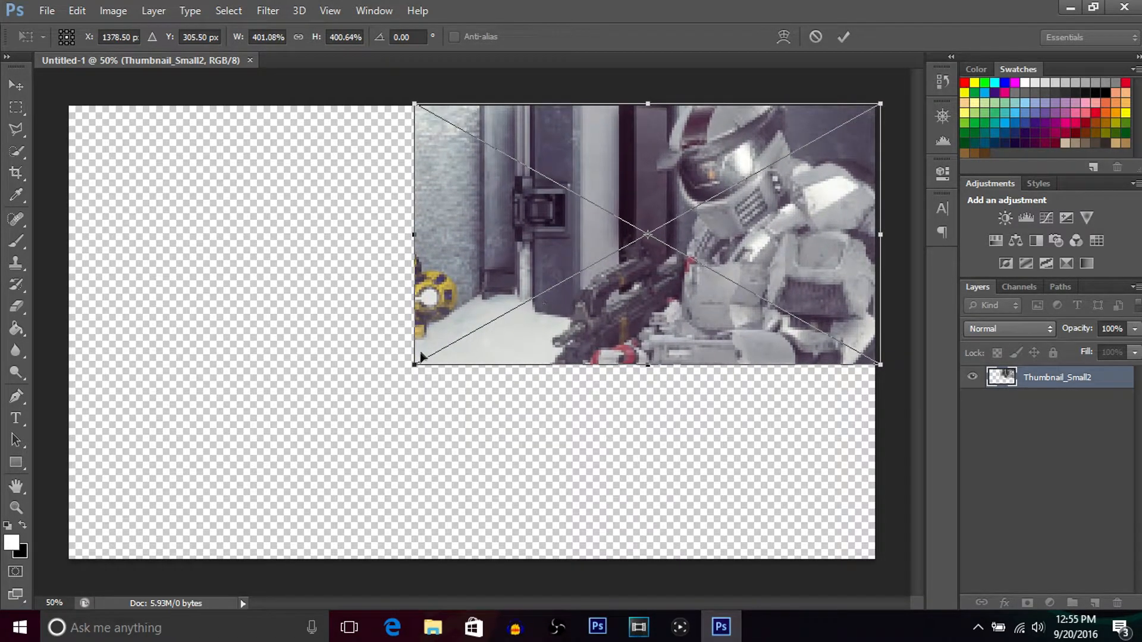
{"action": "left_click_drag", "start_coordinate": [414, 361], "coordinate": [52, 568]}
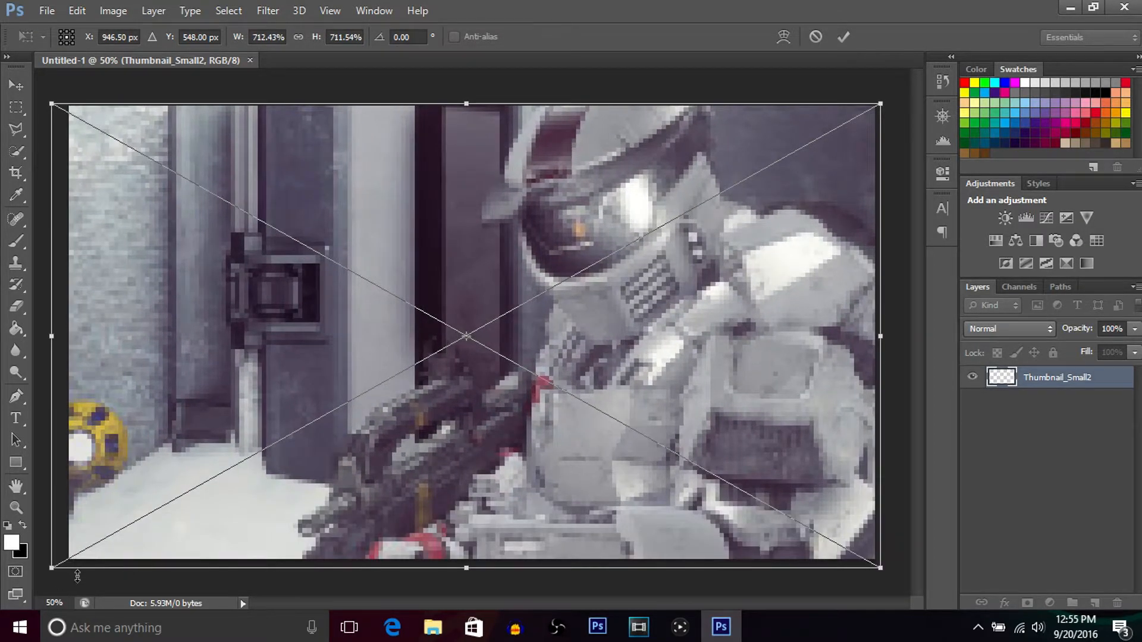
{"action": "left_click", "coordinate": [842, 37]}
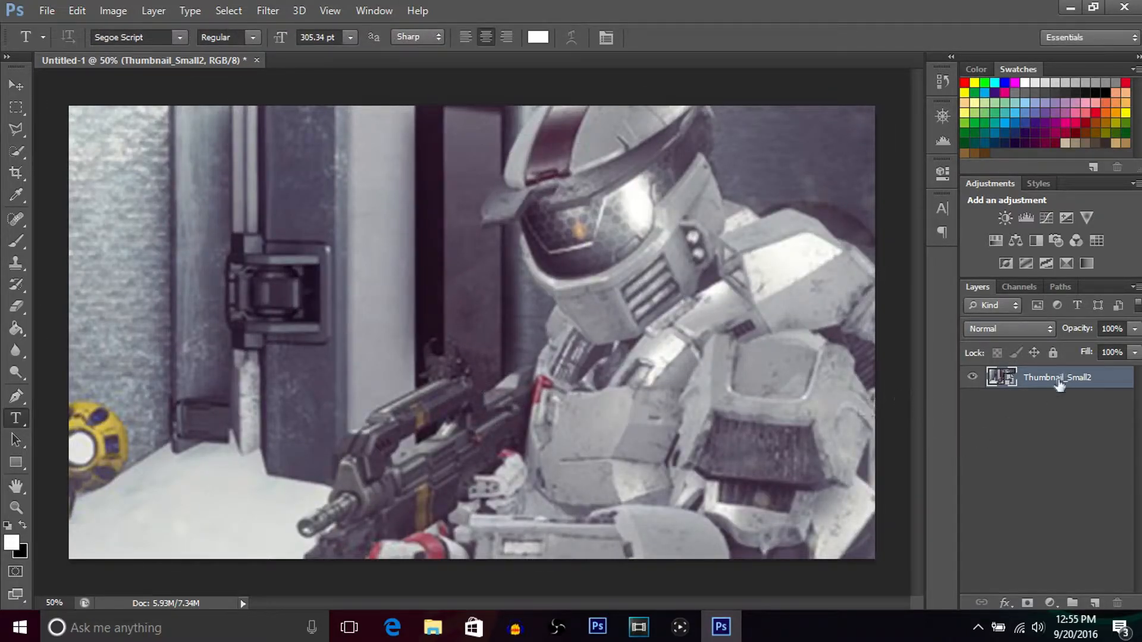
{"action": "right_click", "coordinate": [1079, 378]}
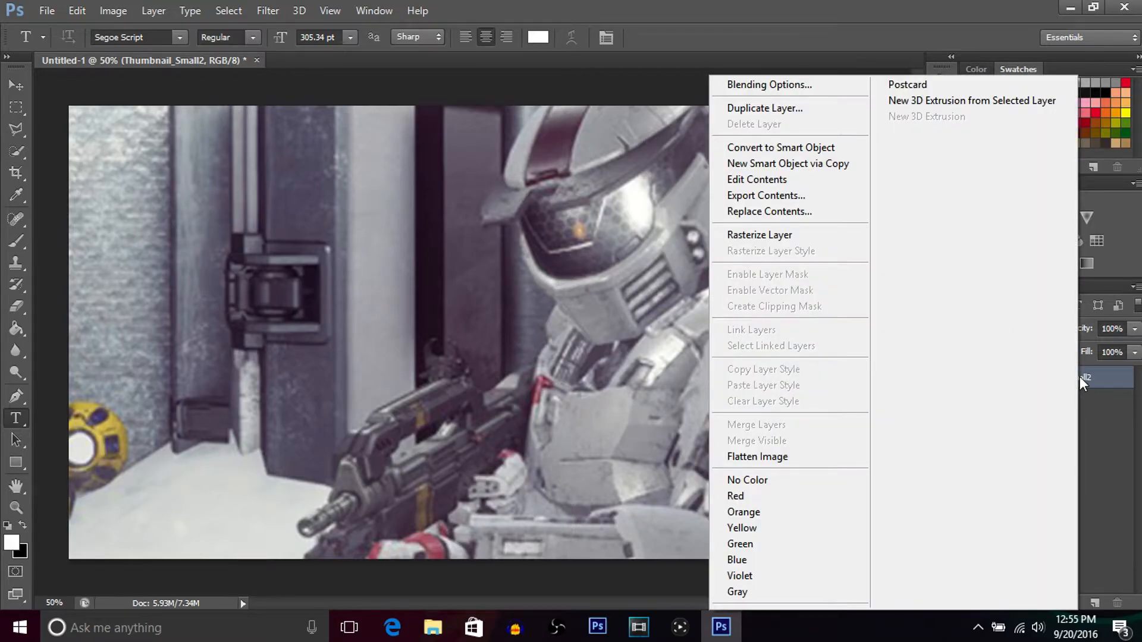
{"action": "left_click", "coordinate": [784, 237]}
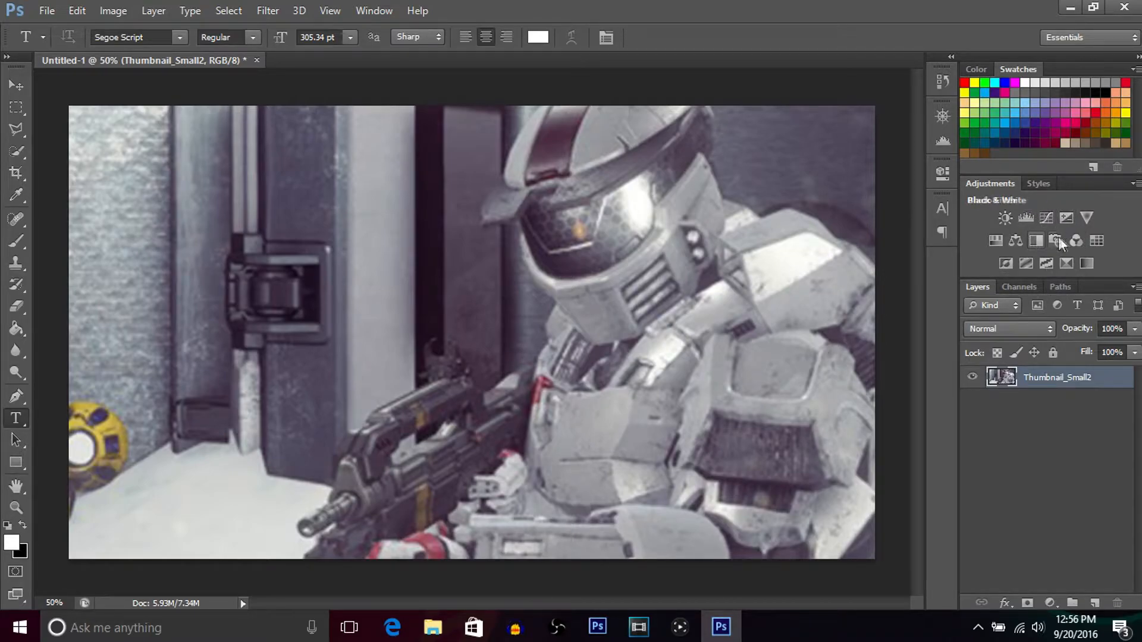
{"action": "right_click", "coordinate": [1065, 384]}
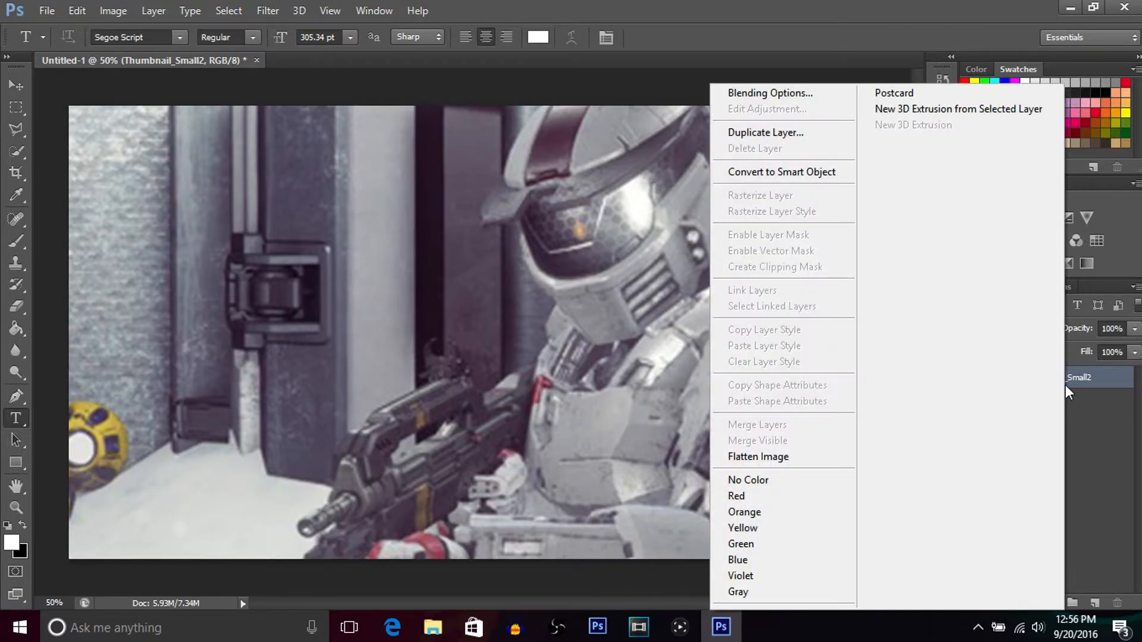
{"action": "left_click", "coordinate": [760, 96]}
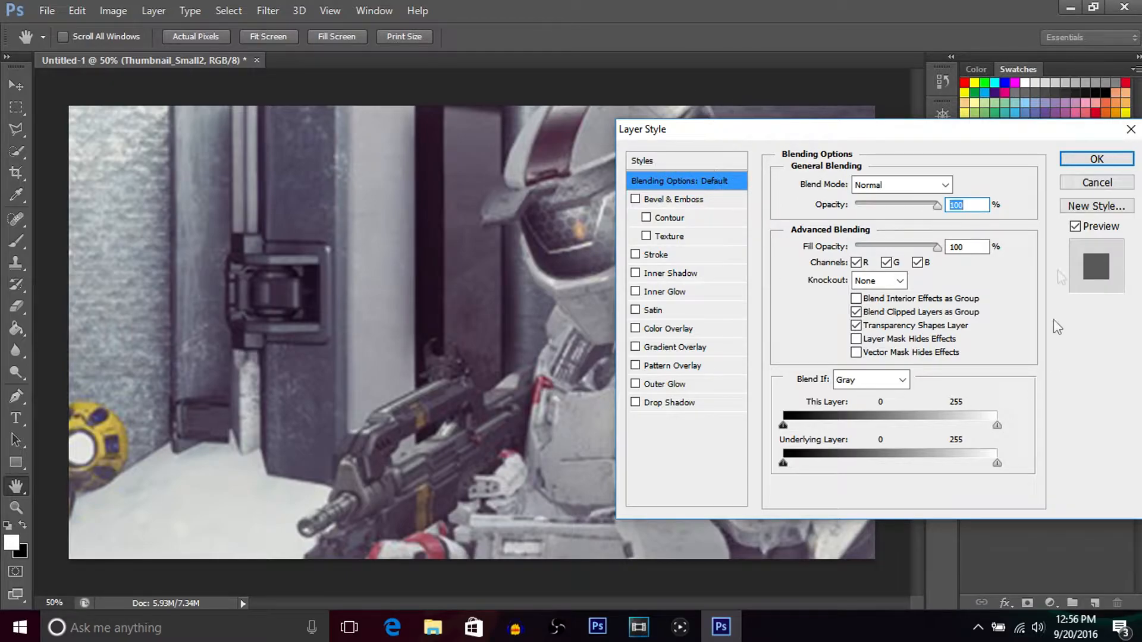
{"action": "left_click", "coordinate": [1096, 182]}
Step: Add a Color Overlay in black (000000) with Normal blend mode to the Thumbnail_Small2 layer
{"action": "right_click", "coordinate": [1035, 374]}
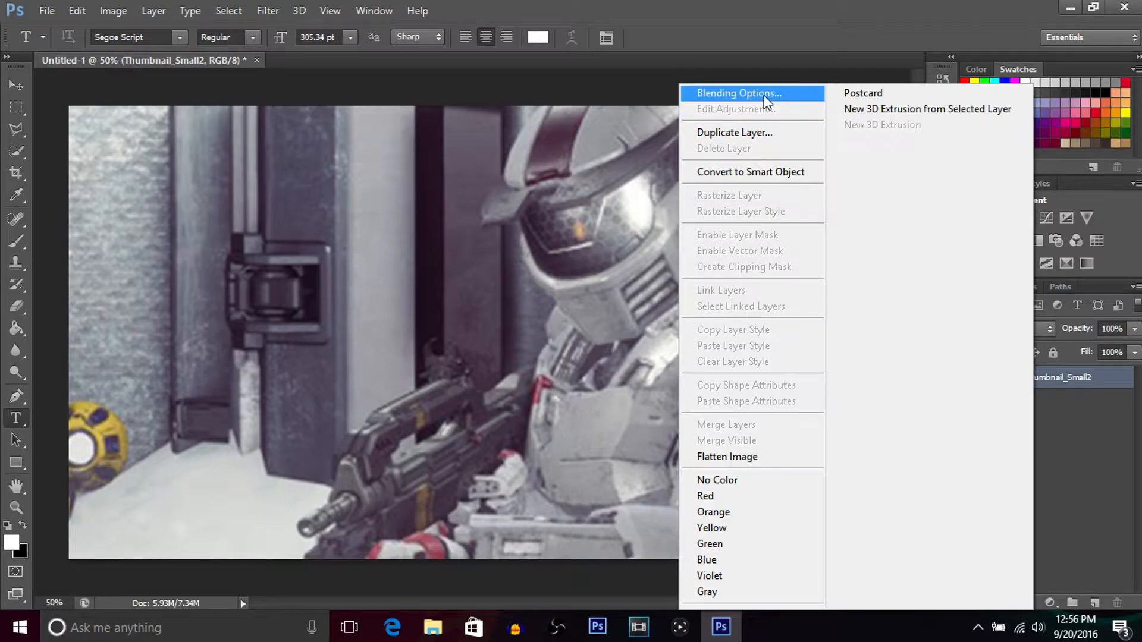
{"action": "left_click", "coordinate": [765, 93]}
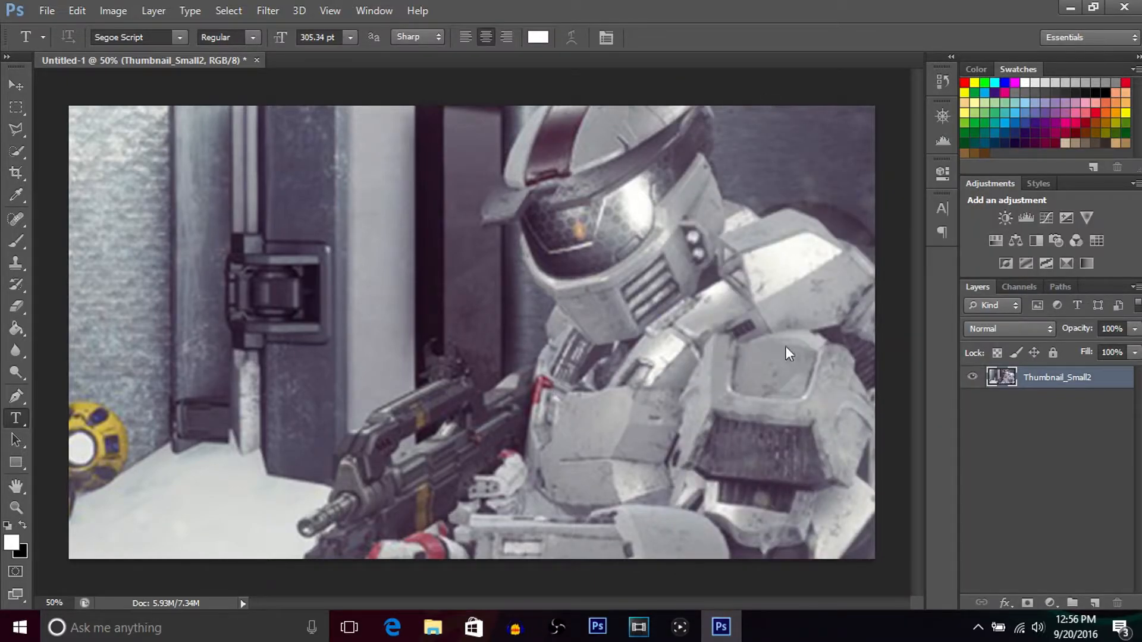
{"action": "left_click_drag", "start_coordinate": [811, 134], "coordinate": [642, 142]}
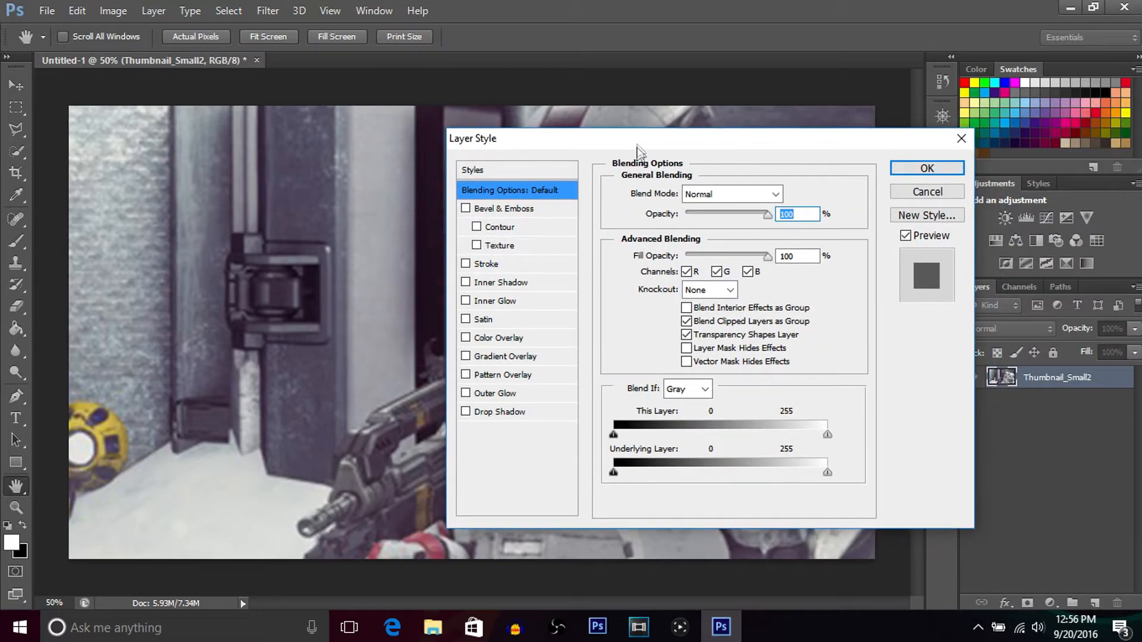
{"action": "left_click", "coordinate": [517, 343]}
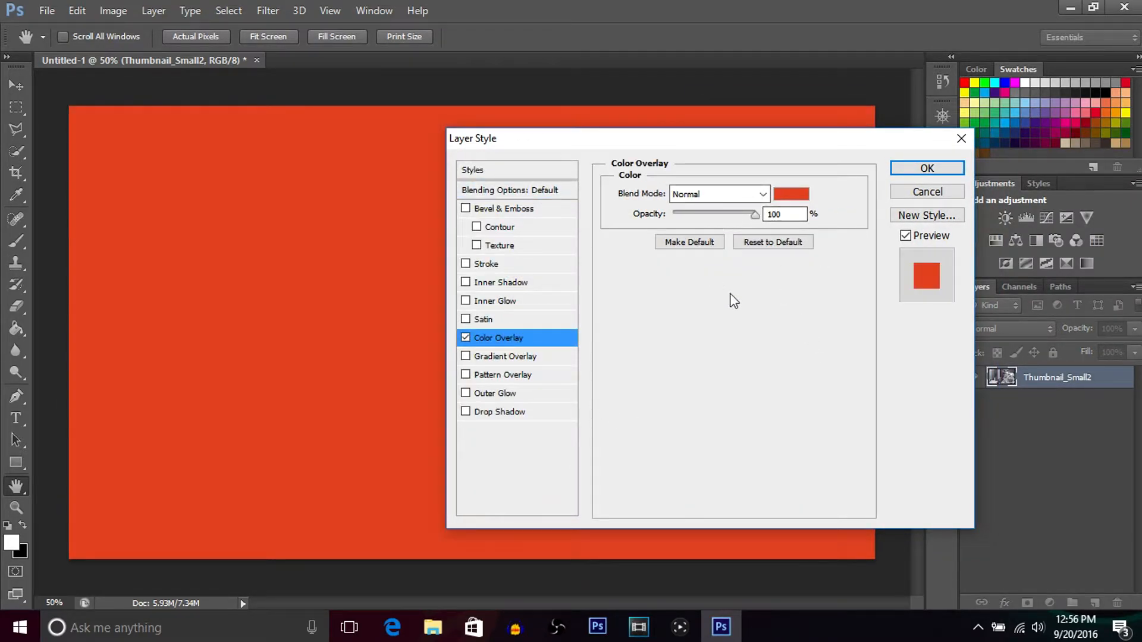
{"action": "left_click", "coordinate": [761, 195]}
{"action": "left_click", "coordinate": [762, 195]}
{"action": "left_click", "coordinate": [808, 196]}
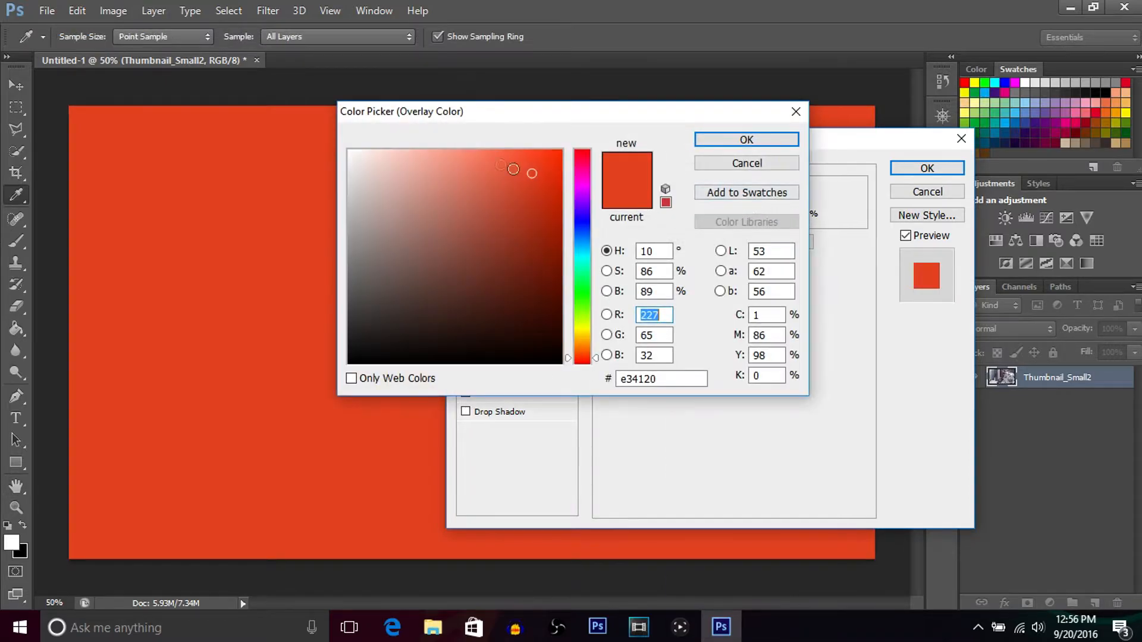
{"action": "mouse_move", "coordinate": [525, 176]}
{"action": "left_mouse_down"}
{"action": "mouse_move", "coordinate": [484, 270]}
{"action": "mouse_move", "coordinate": [316, 390]}
{"action": "left_mouse_up"}
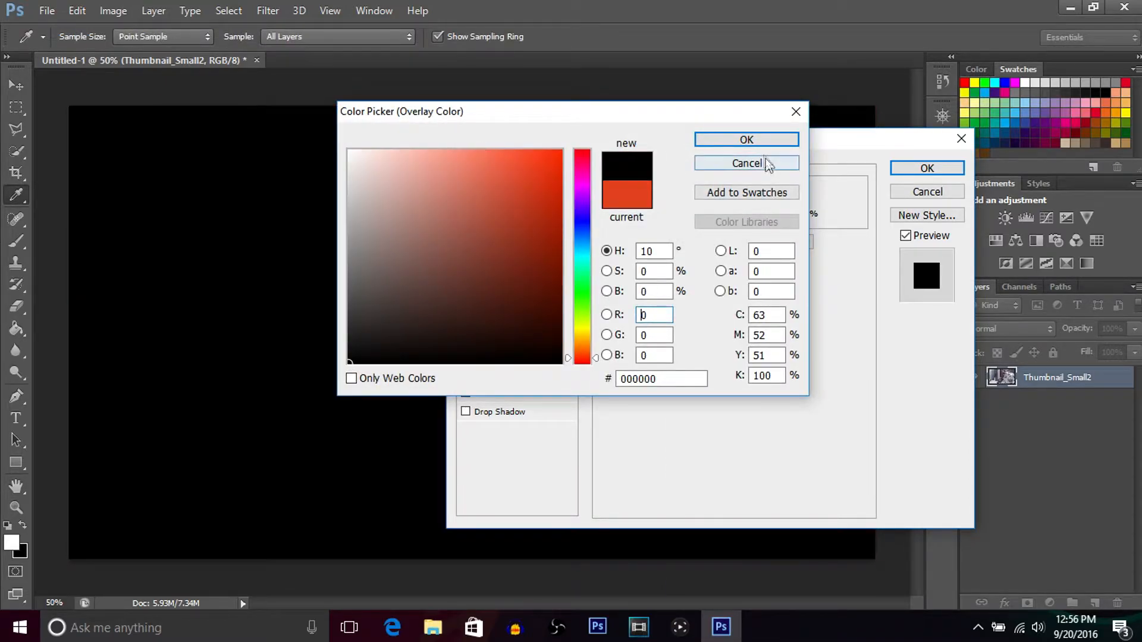
{"action": "left_click", "coordinate": [759, 147]}
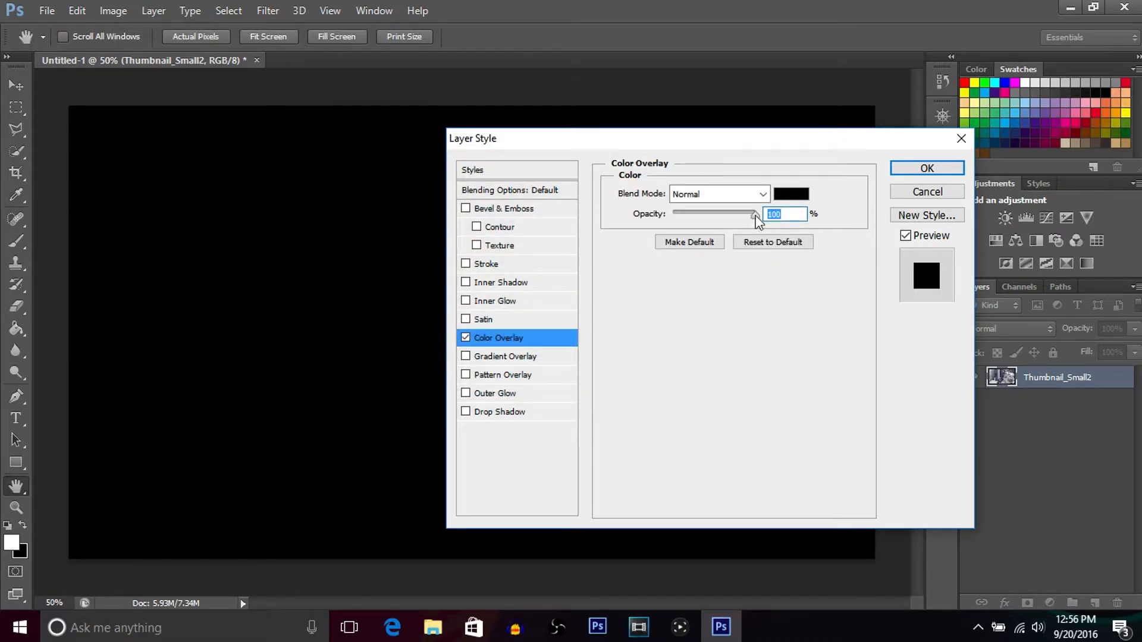
Step: Set the Color Overlay's opacity to 60%
{"action": "type", "text": "50"}
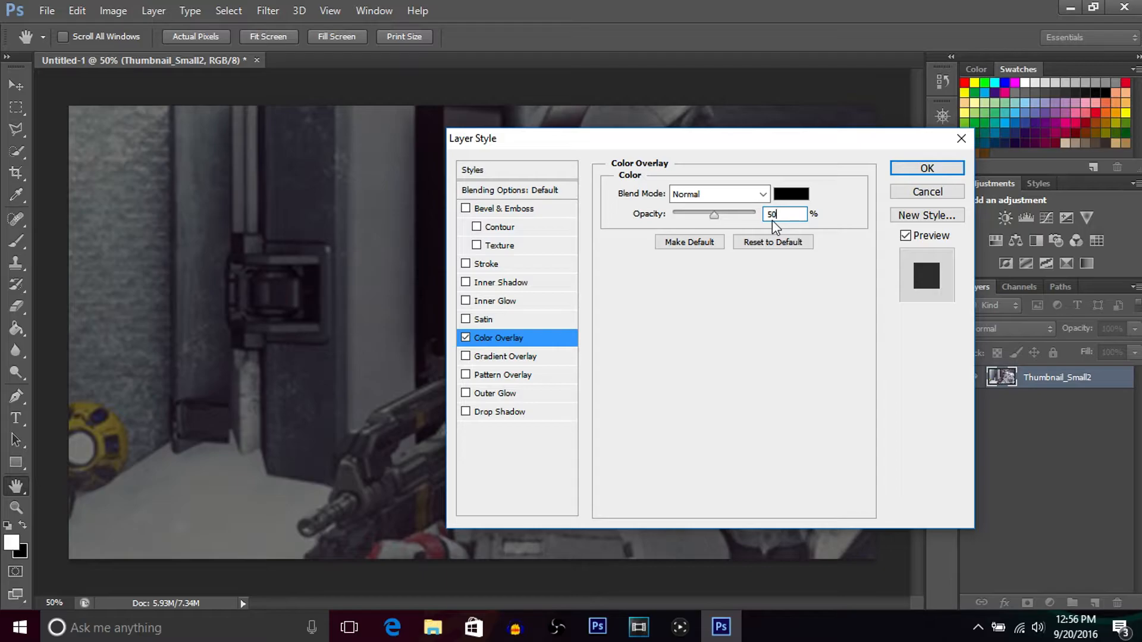
{"action": "key", "text": "BackSpace"}
{"action": "key", "text": "BackSpace"}
{"action": "type", "text": "60"}
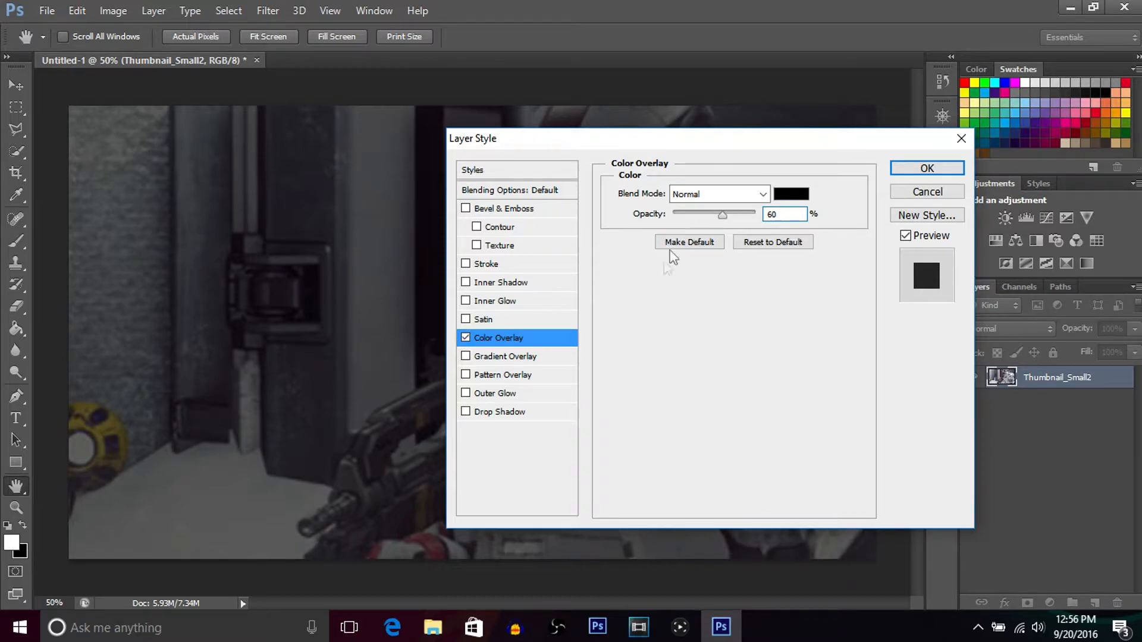
Step: Add a Gradient Overlay with the semi-transparent grey preset to the image layer and apply the layer style
{"action": "left_click", "coordinate": [522, 357]}
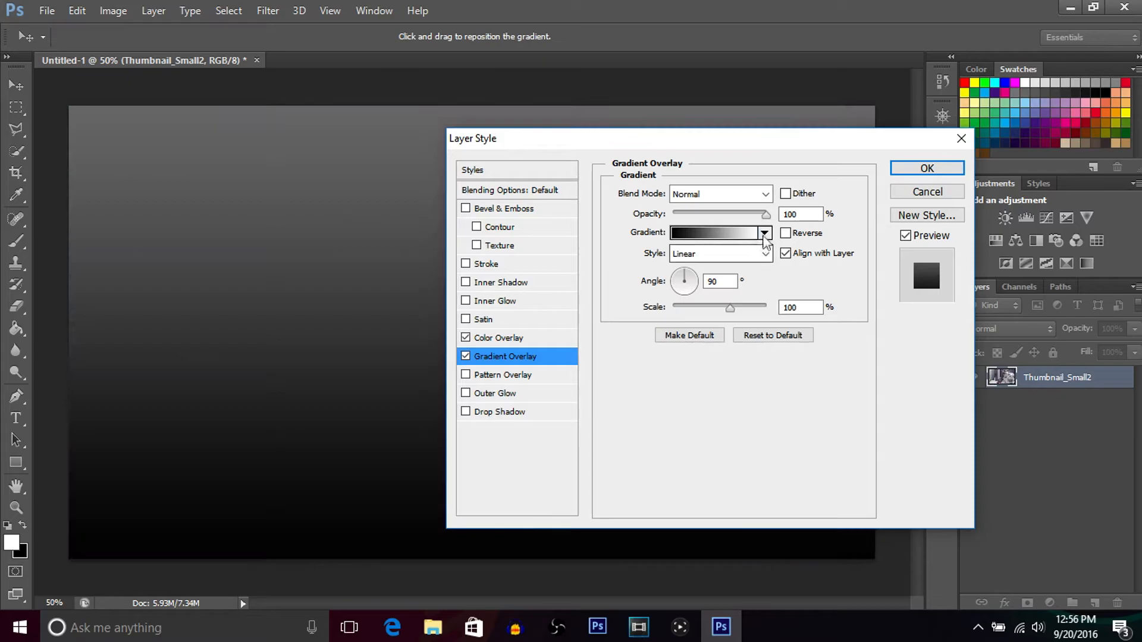
{"action": "left_click", "coordinate": [765, 233]}
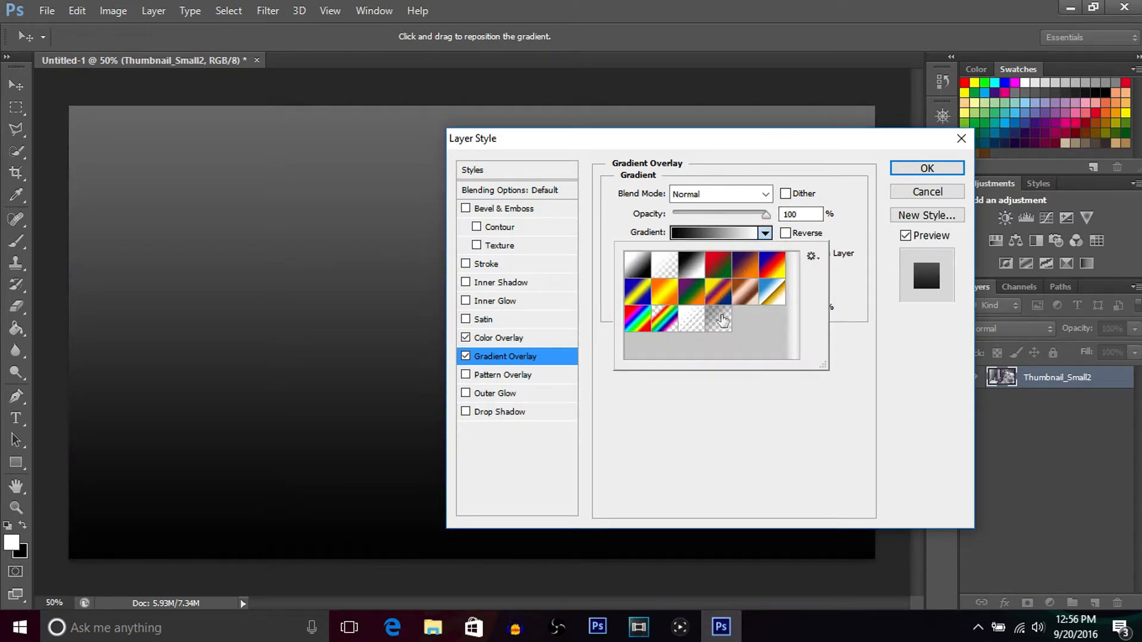
{"action": "left_click", "coordinate": [719, 324]}
{"action": "left_click", "coordinate": [765, 429]}
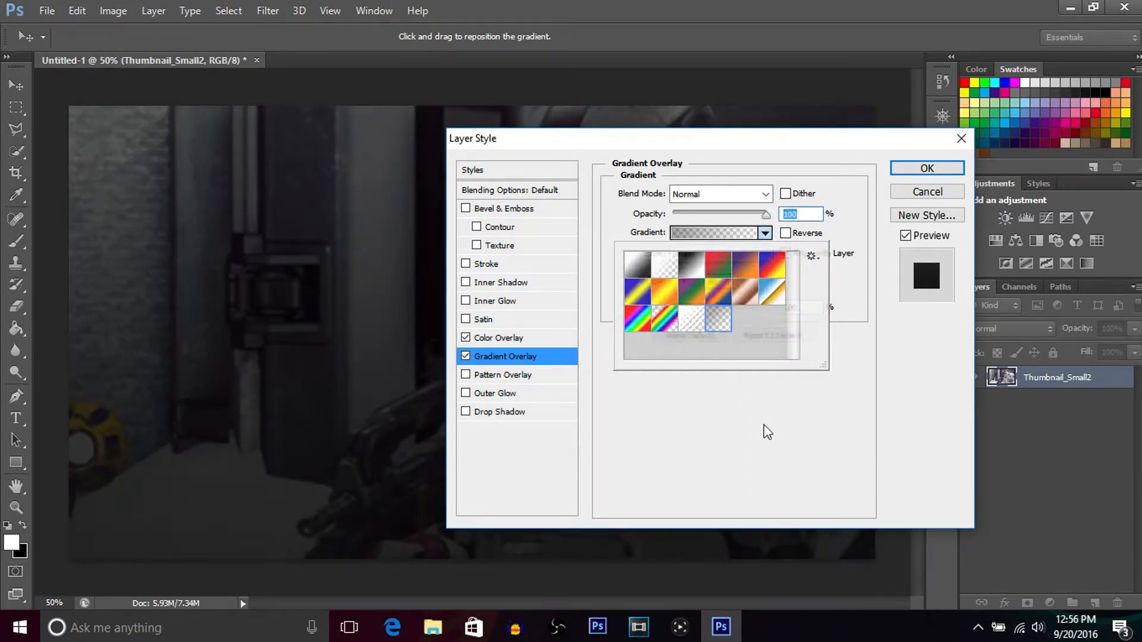
{"action": "left_click", "coordinate": [927, 168]}
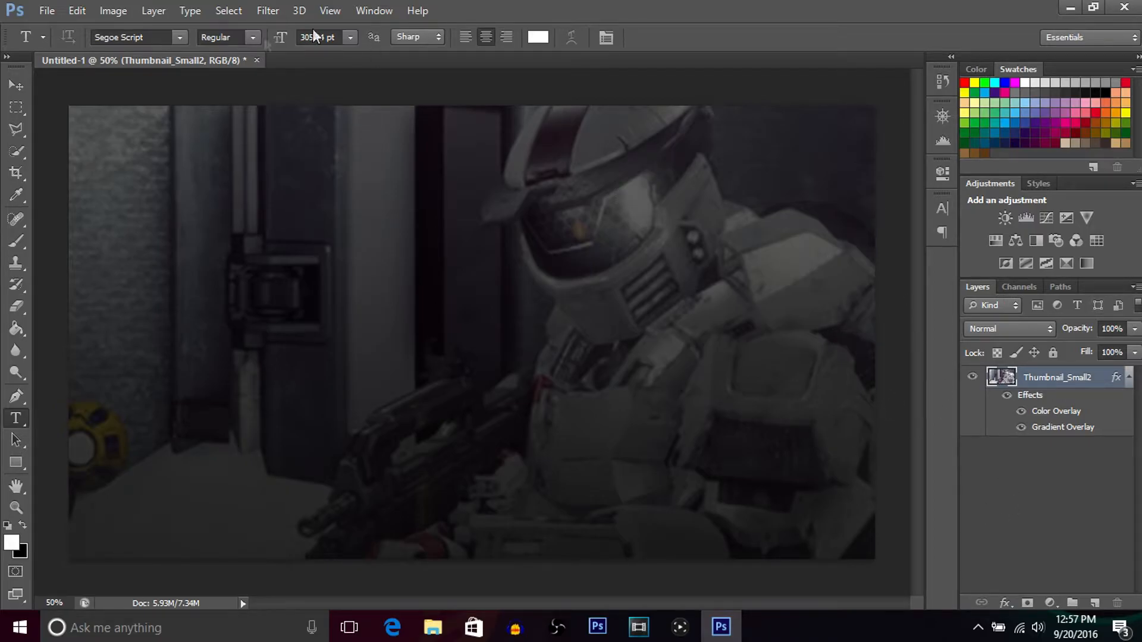
Step: Set the Type tool's font to Overdose Sunrise
{"action": "left_click", "coordinate": [177, 37]}
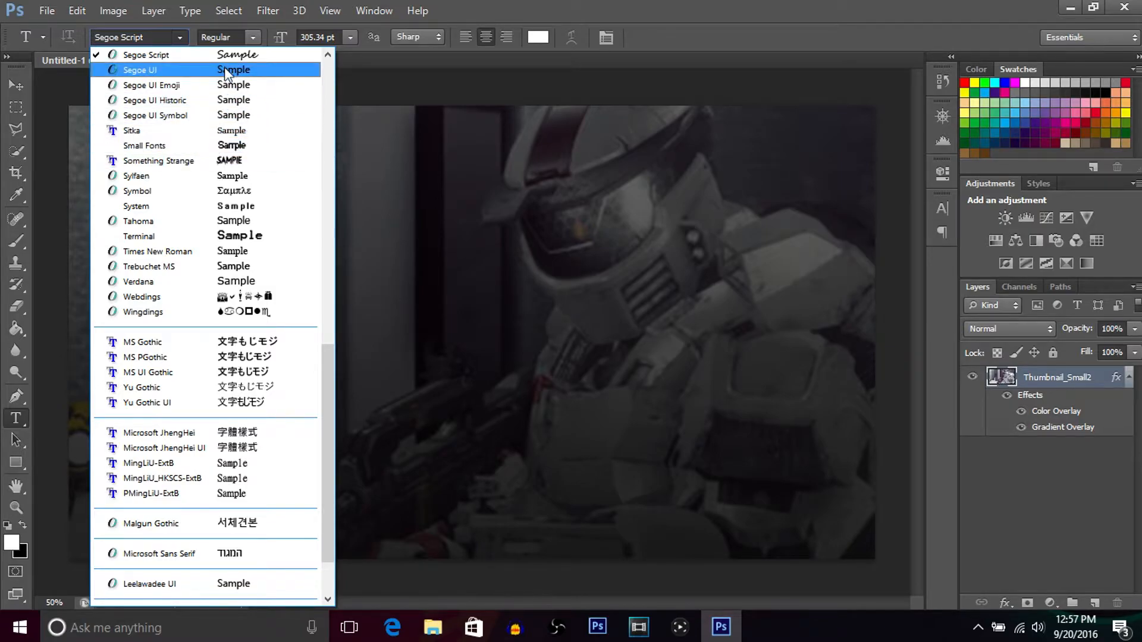
{"action": "scroll", "coordinate": [217, 264], "scroll_direction": "down", "scroll_amount": 2}
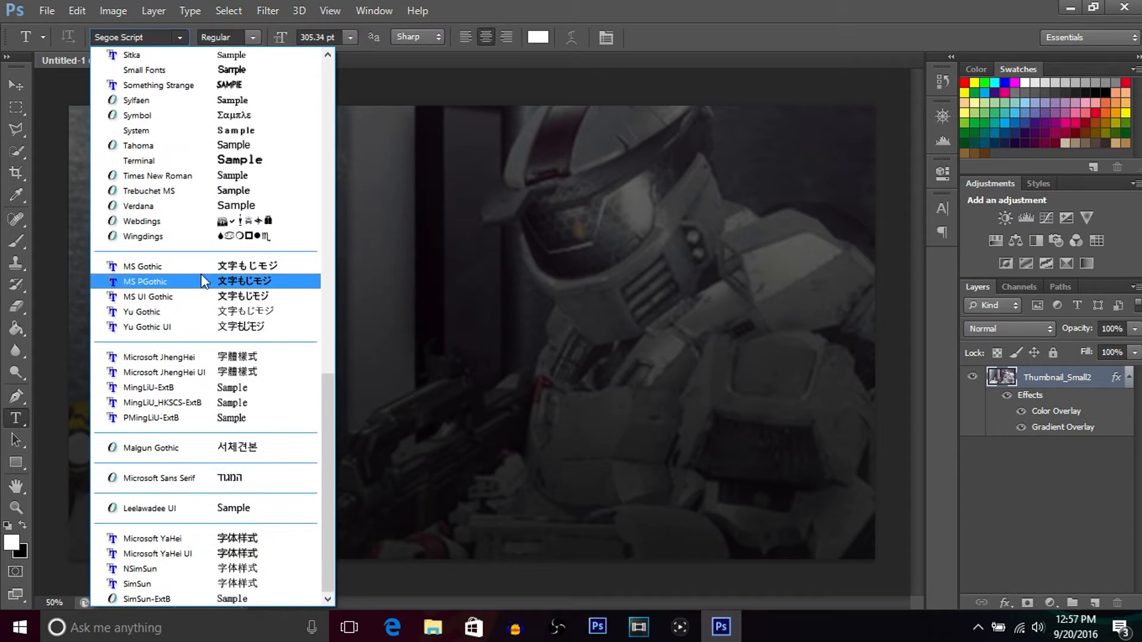
{"action": "scroll", "coordinate": [232, 342], "scroll_direction": "up", "scroll_amount": 1}
{"action": "scroll", "coordinate": [230, 335], "scroll_direction": "up", "scroll_amount": 8}
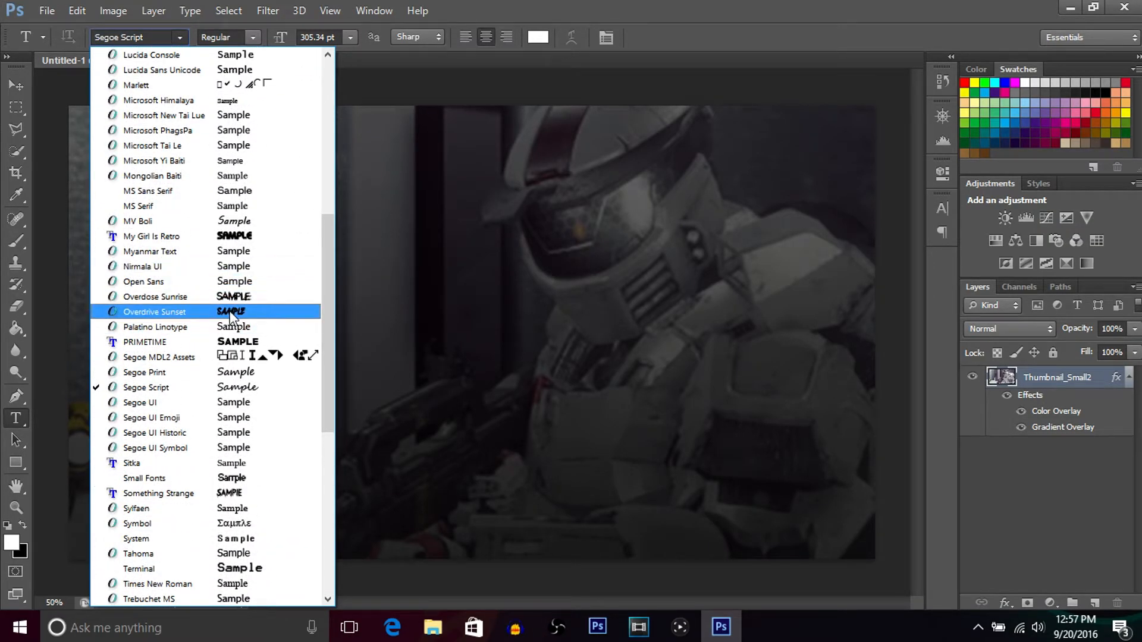
{"action": "left_click", "coordinate": [238, 297]}
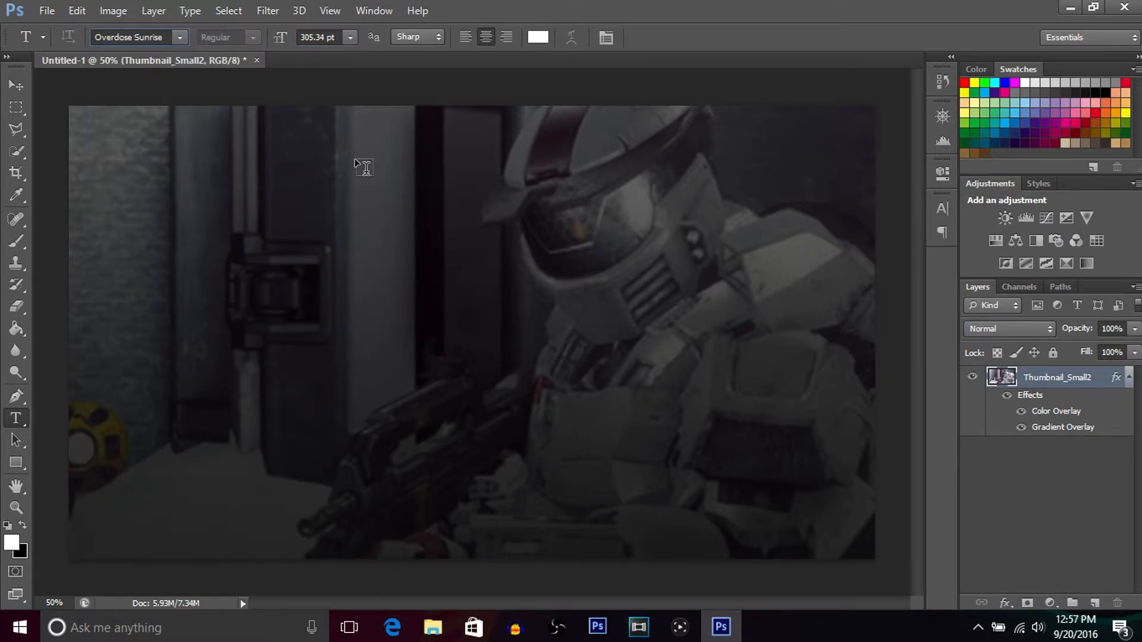
Step: Add the title text THUMBNAIL in Overdose Sunrise and centre it near the upper edge of the image
{"action": "left_click", "coordinate": [297, 219]}
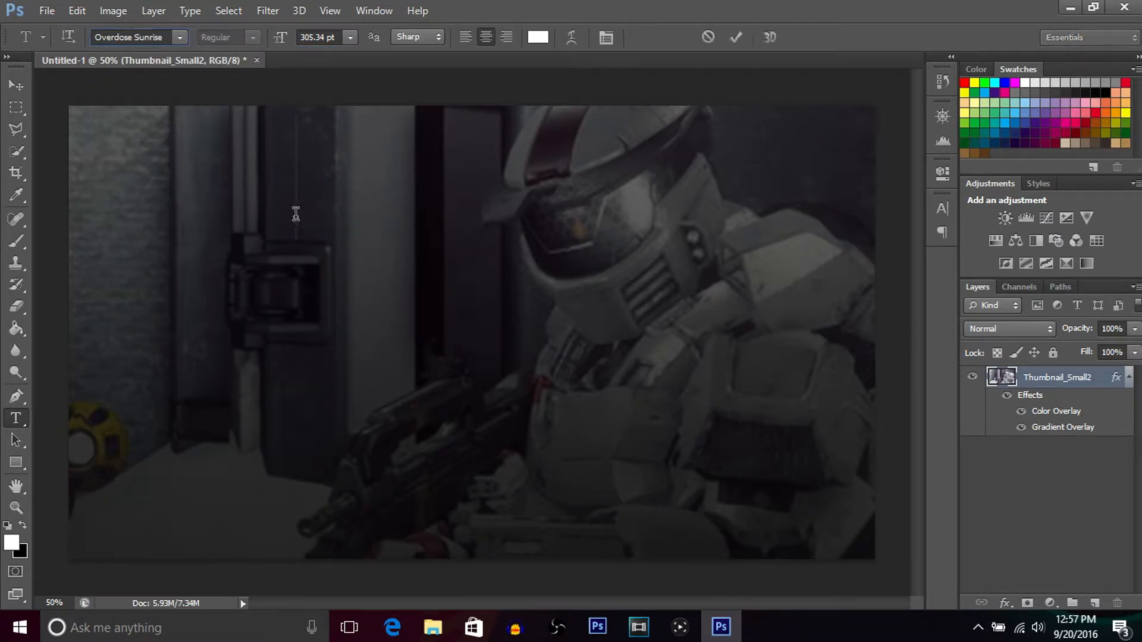
{"action": "type", "text": "THUM"}
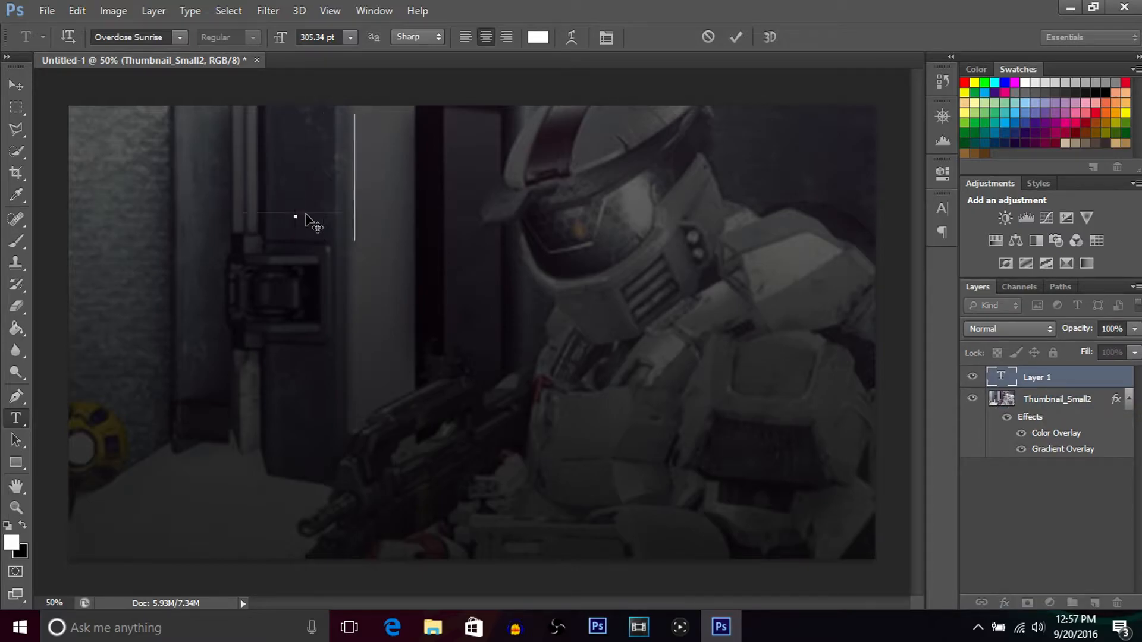
{"action": "type", "text": "B  "}
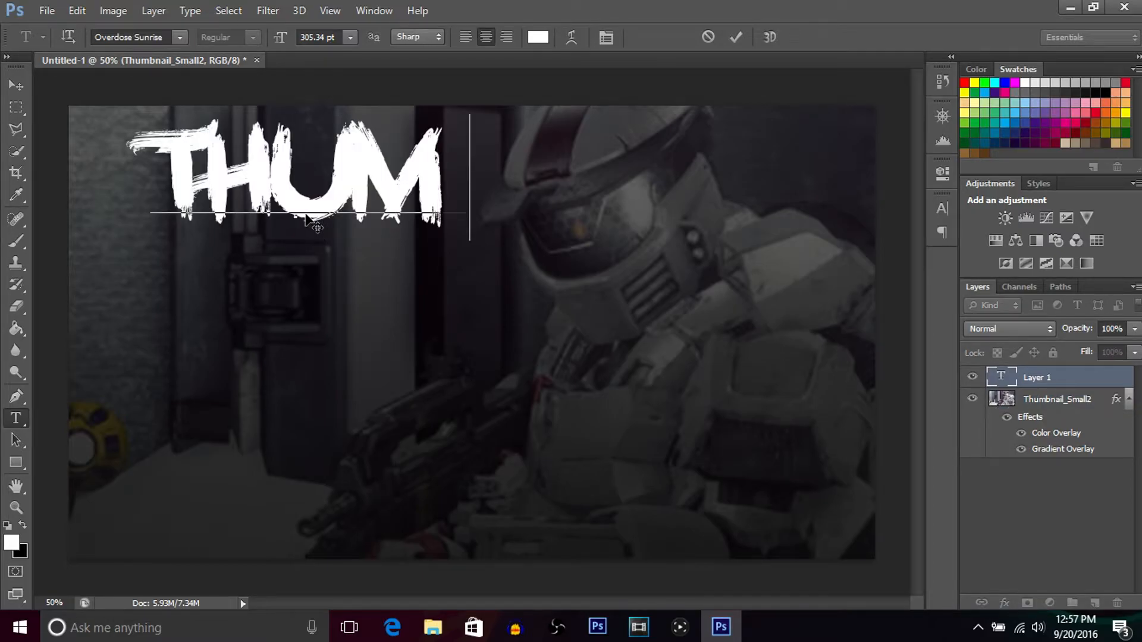
{"action": "type", "text": "NAIL"}
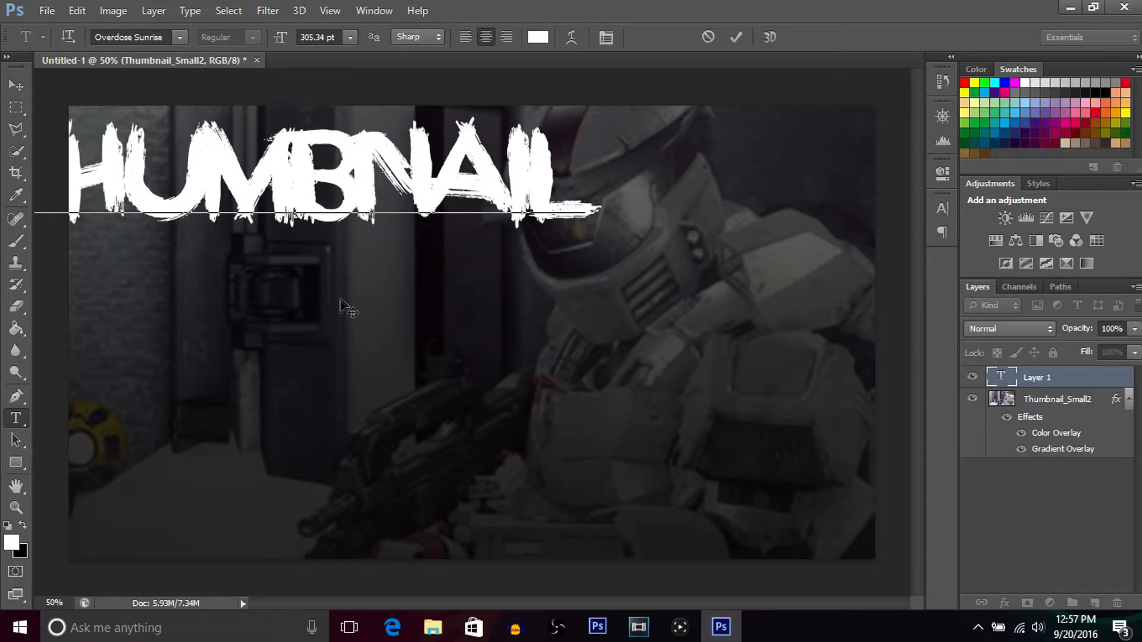
{"action": "left_click_drag", "start_coordinate": [348, 309], "coordinate": [556, 330]}
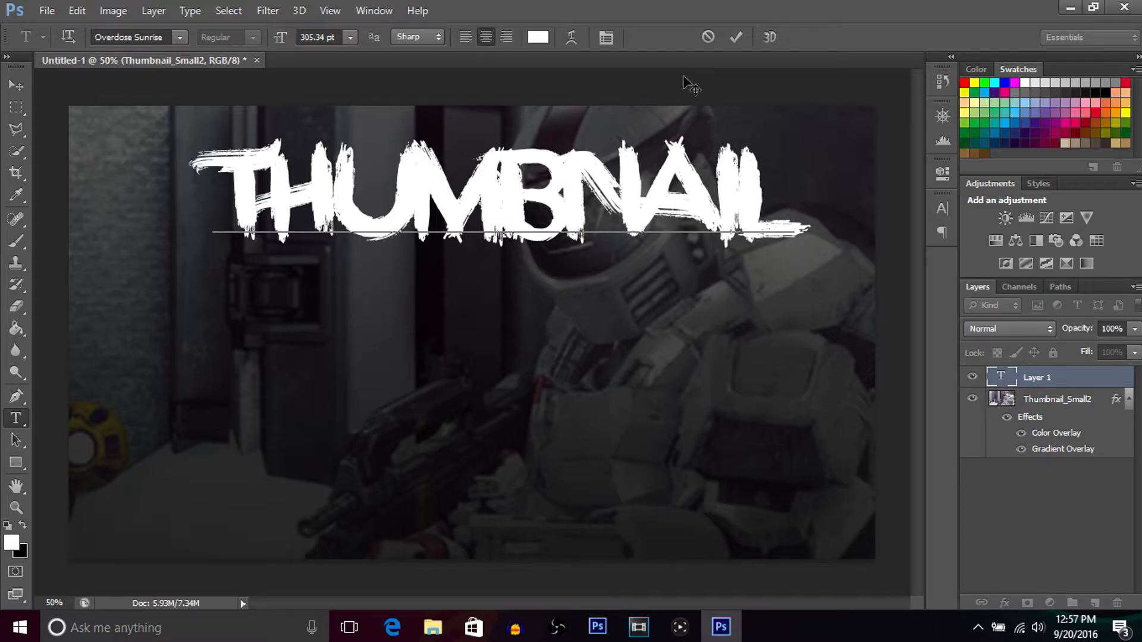
Step: Set the colour of the THUMBNAIL text to red (ff0000) and commit the text
{"action": "left_click_drag", "start_coordinate": [810, 213], "coordinate": [202, 173]}
{"action": "left_click", "coordinate": [538, 37]}
{"action": "left_click_drag", "start_coordinate": [520, 174], "coordinate": [562, 150]}
{"action": "left_click", "coordinate": [709, 140]}
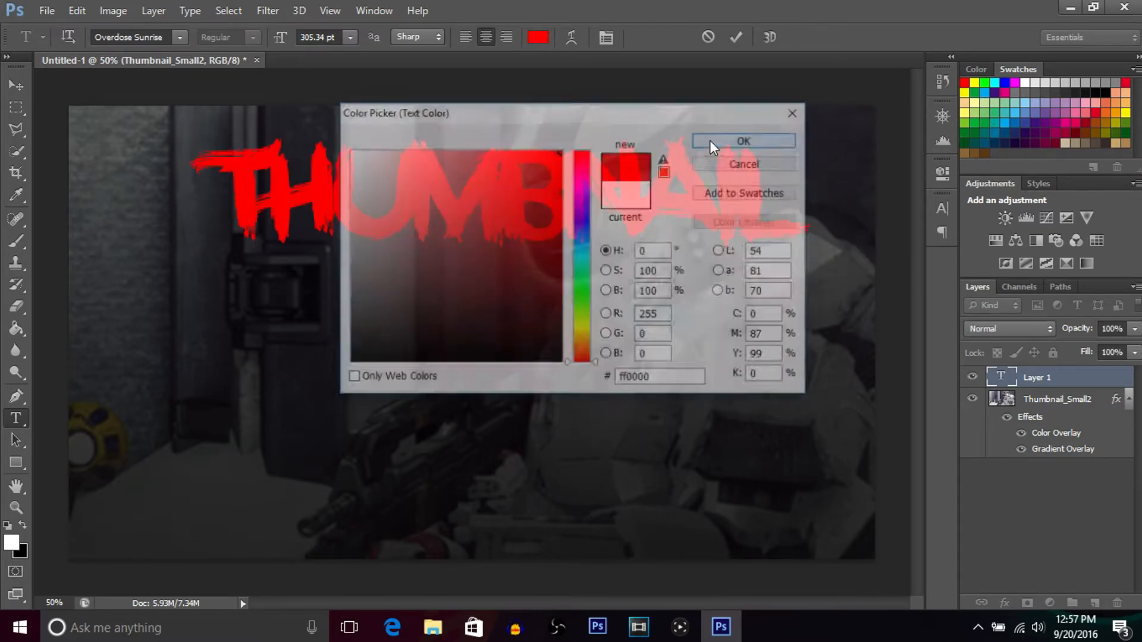
{"action": "left_click", "coordinate": [815, 219]}
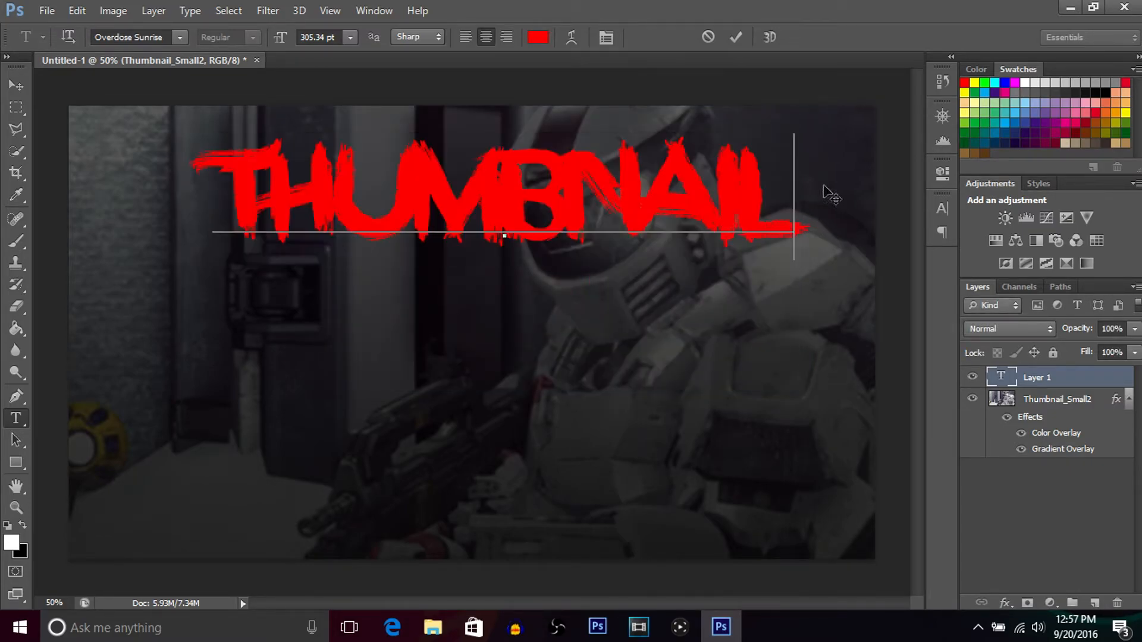
{"action": "left_click", "coordinate": [735, 36]}
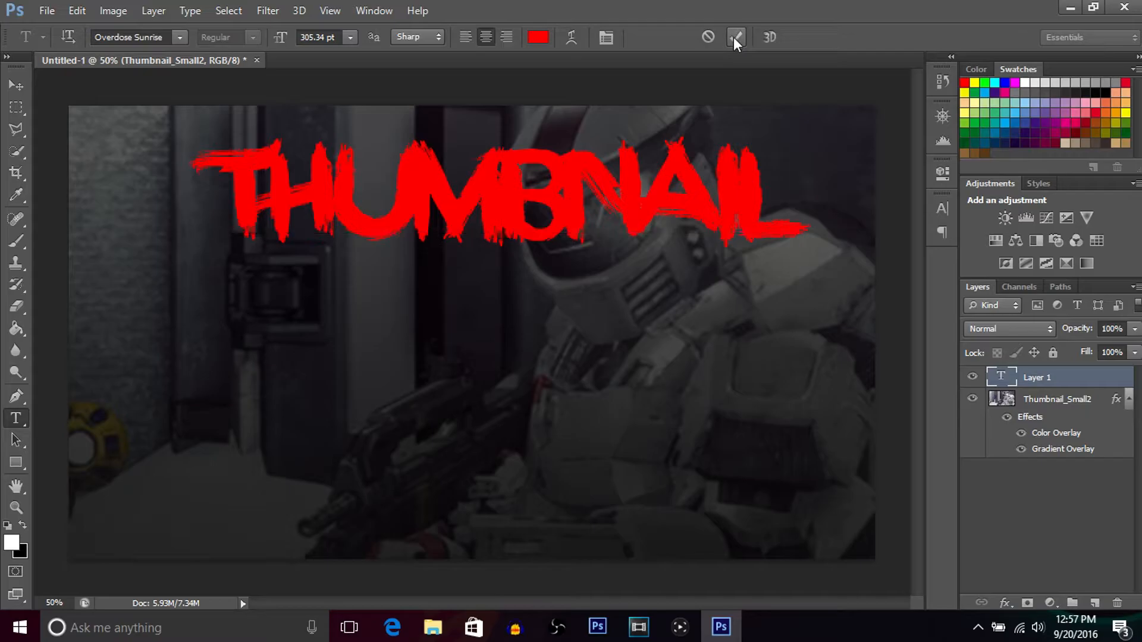
Step: Add a second text line OF ALL centred under THUMBNAIL and place its layer beneath the thumbnail text layer
{"action": "left_click", "coordinate": [329, 340]}
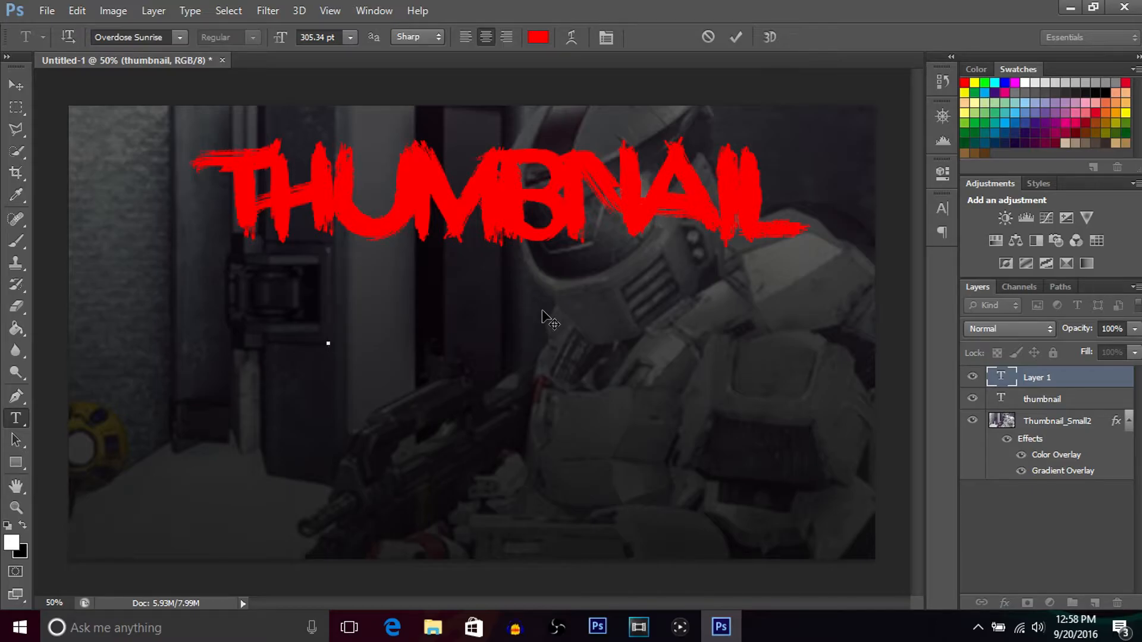
{"action": "type", "text": "t"}
{"action": "type", "text": "F"}
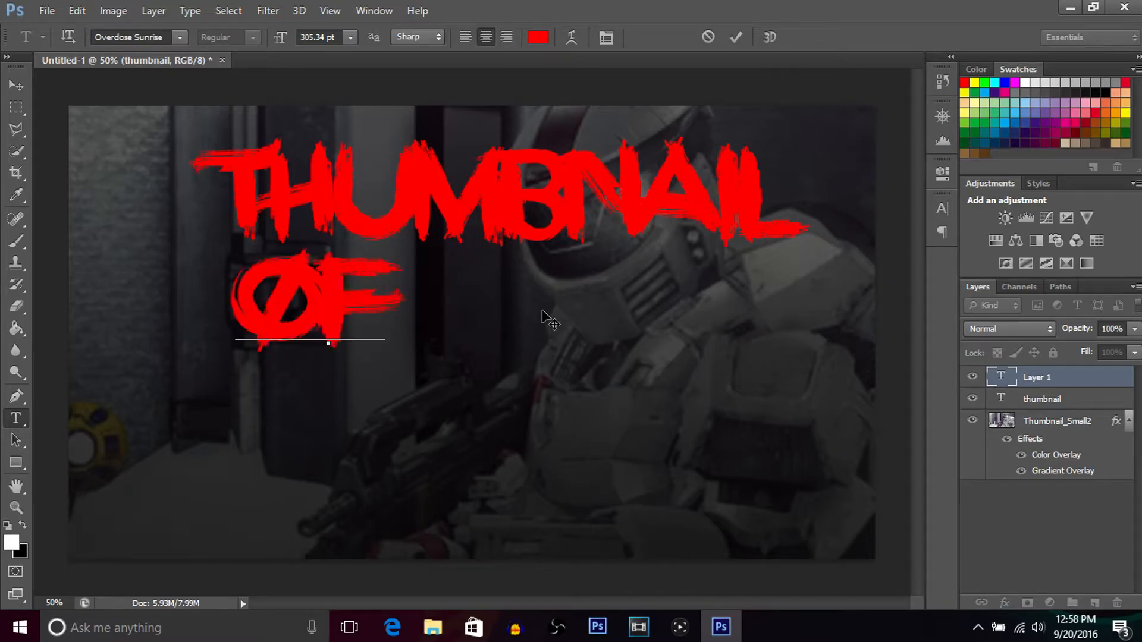
{"action": "type", "text": " ALL"}
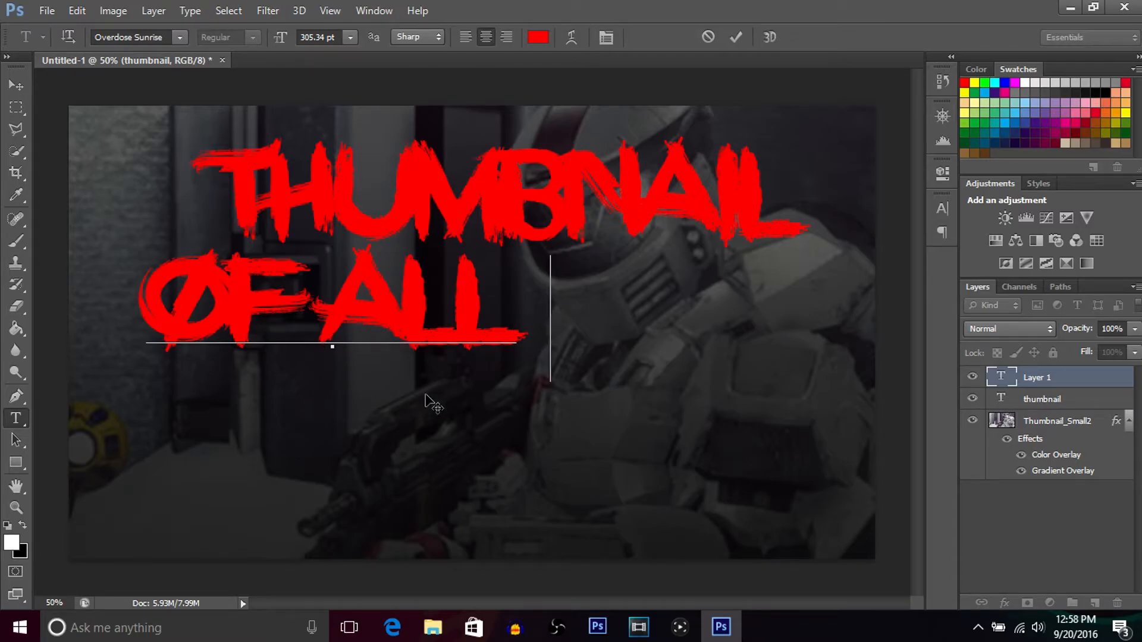
{"action": "left_click_drag", "start_coordinate": [434, 407], "coordinate": [602, 412]}
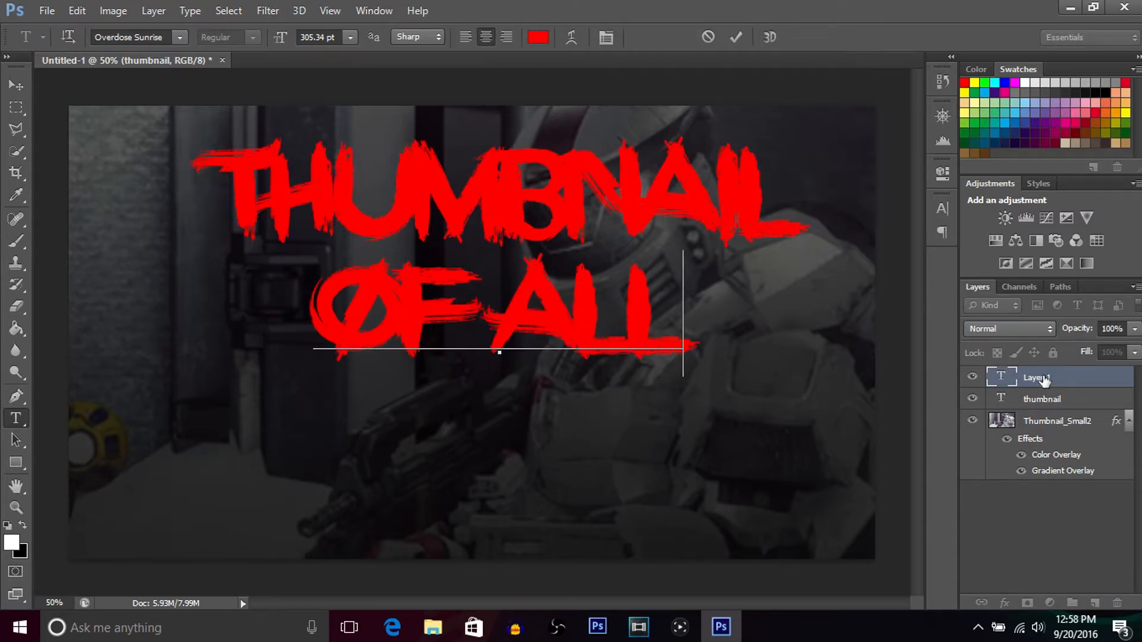
{"action": "left_click", "coordinate": [1045, 380]}
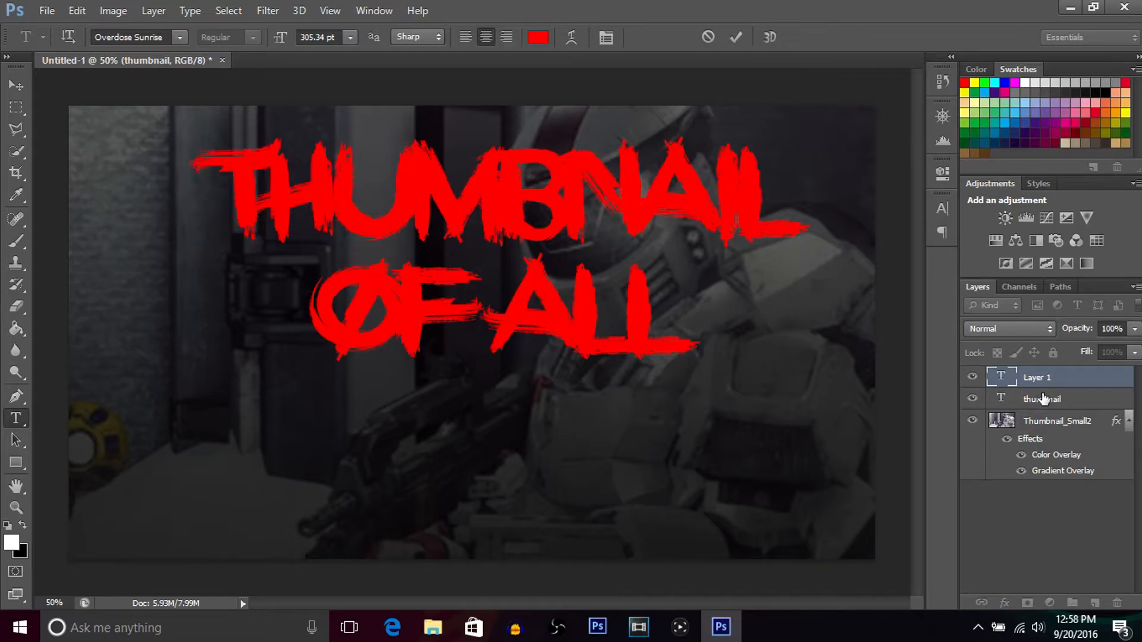
{"action": "left_click_drag", "start_coordinate": [1043, 398], "coordinate": [1043, 404]}
Step: Set the font of the OF ALL text to Headliner No. 45
{"action": "left_click_drag", "start_coordinate": [673, 318], "coordinate": [309, 314]}
{"action": "left_click", "coordinate": [181, 37]}
{"action": "scroll", "coordinate": [193, 192], "scroll_direction": "up", "scroll_amount": 2}
{"action": "scroll", "coordinate": [193, 192], "scroll_direction": "up", "scroll_amount": 7}
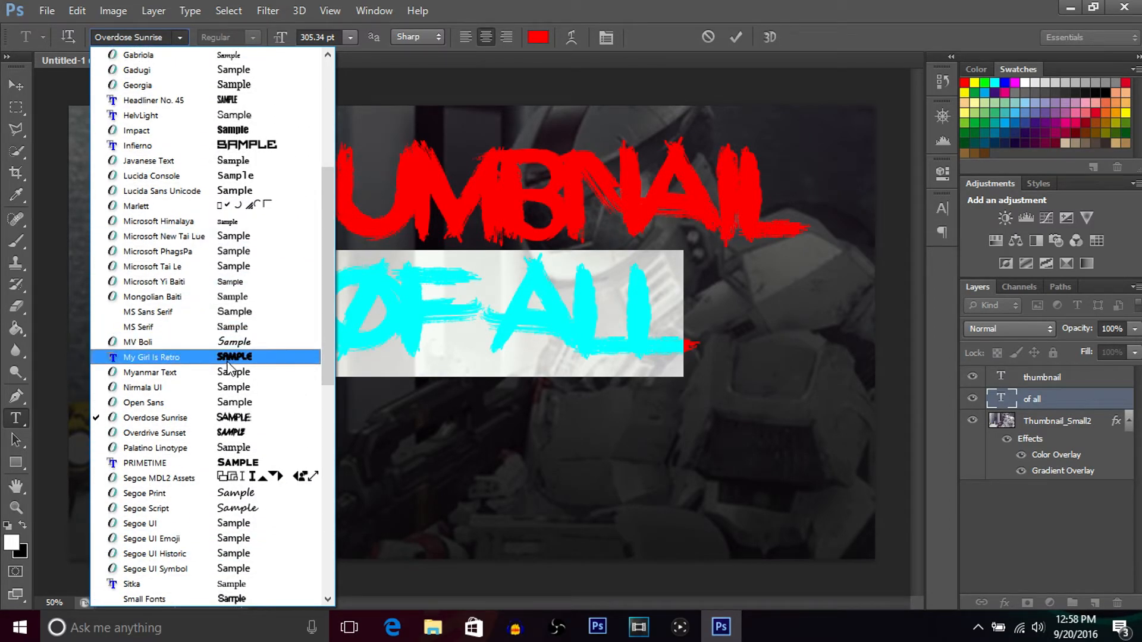
{"action": "scroll", "coordinate": [233, 166], "scroll_direction": "up", "scroll_amount": 1}
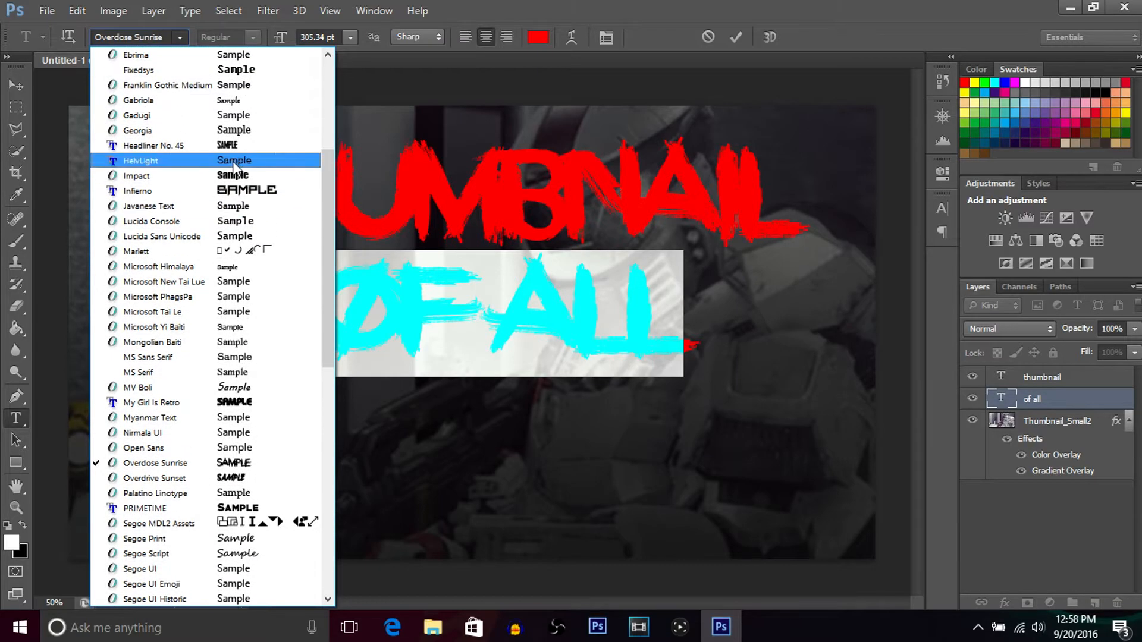
{"action": "left_click", "coordinate": [240, 148]}
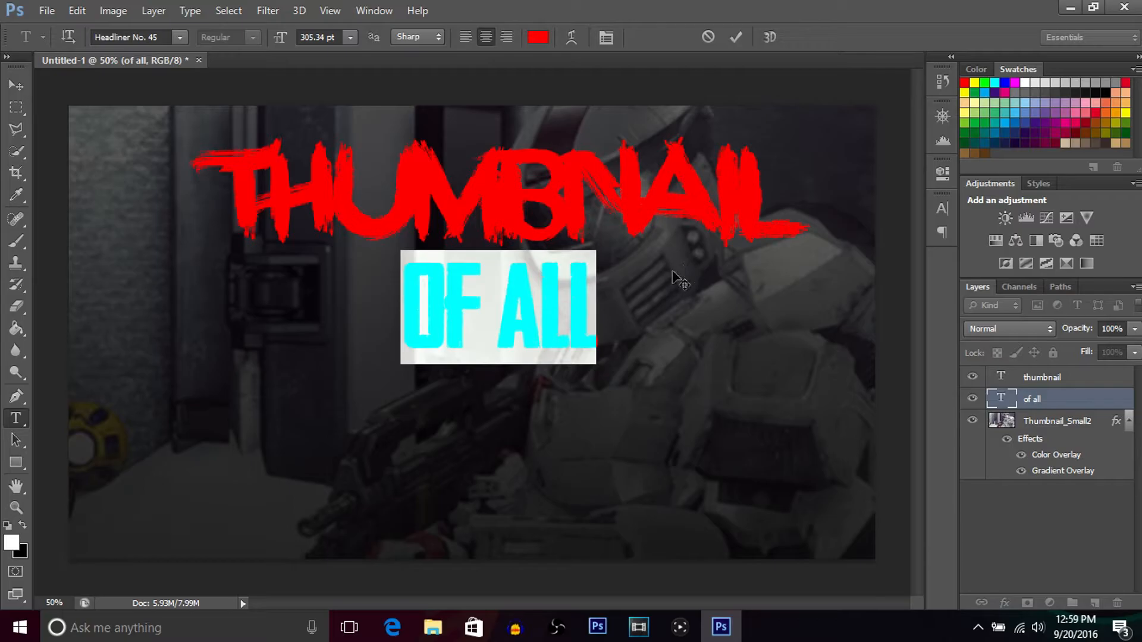
Step: Set the colour of the OF ALL text to white (ffffff) and commit the text
{"action": "left_click", "coordinate": [538, 37]}
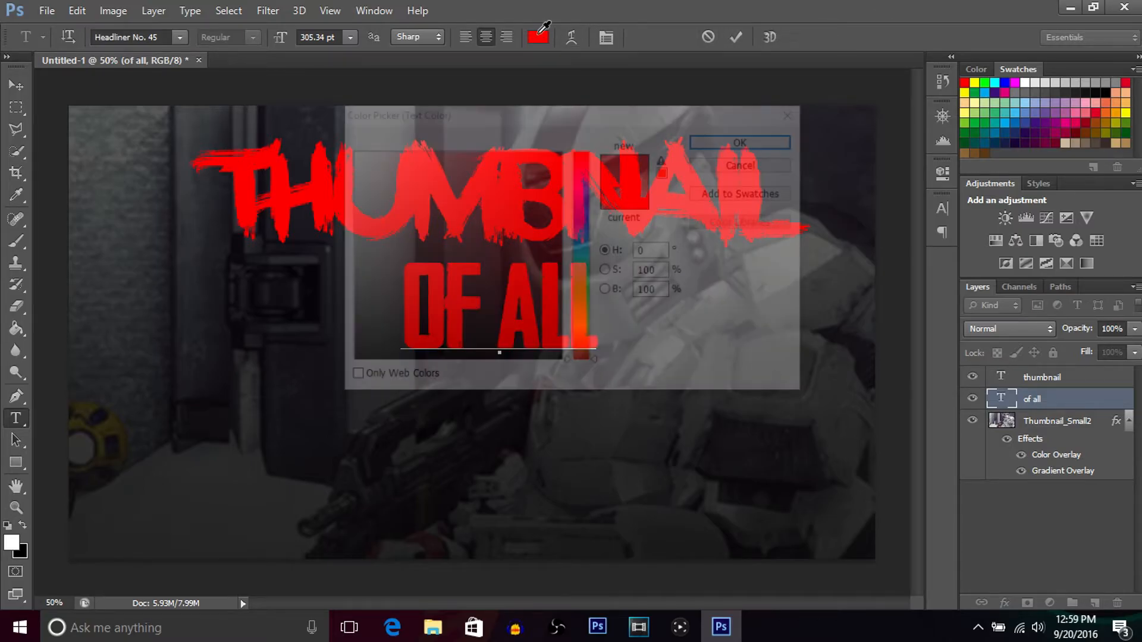
{"action": "left_click", "coordinate": [349, 151]}
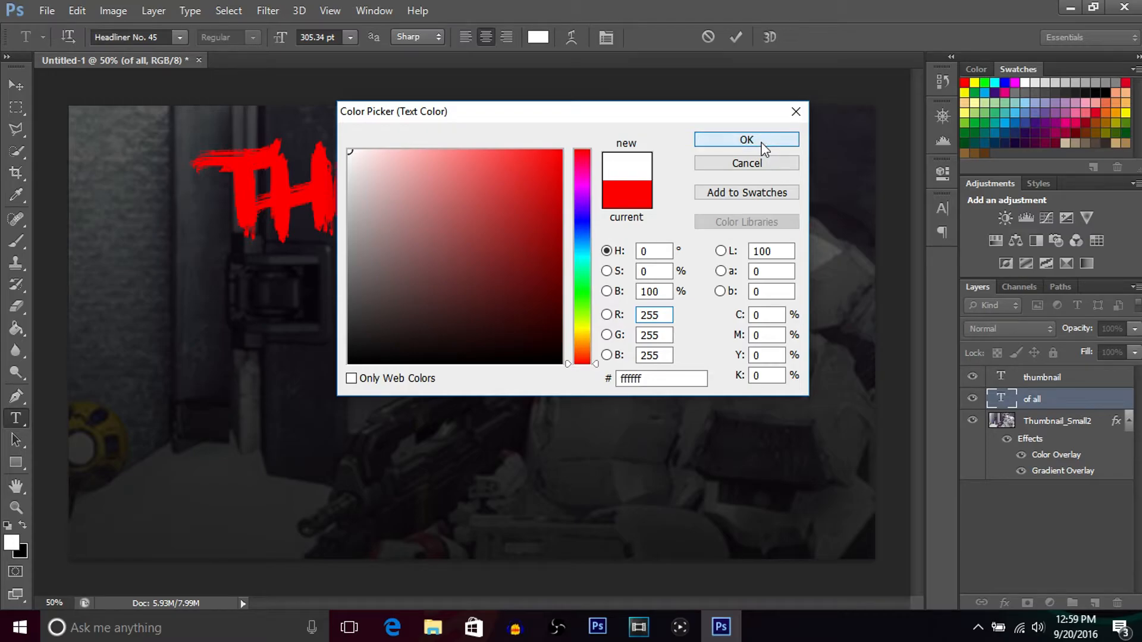
{"action": "left_click", "coordinate": [764, 149]}
{"action": "left_click", "coordinate": [735, 36]}
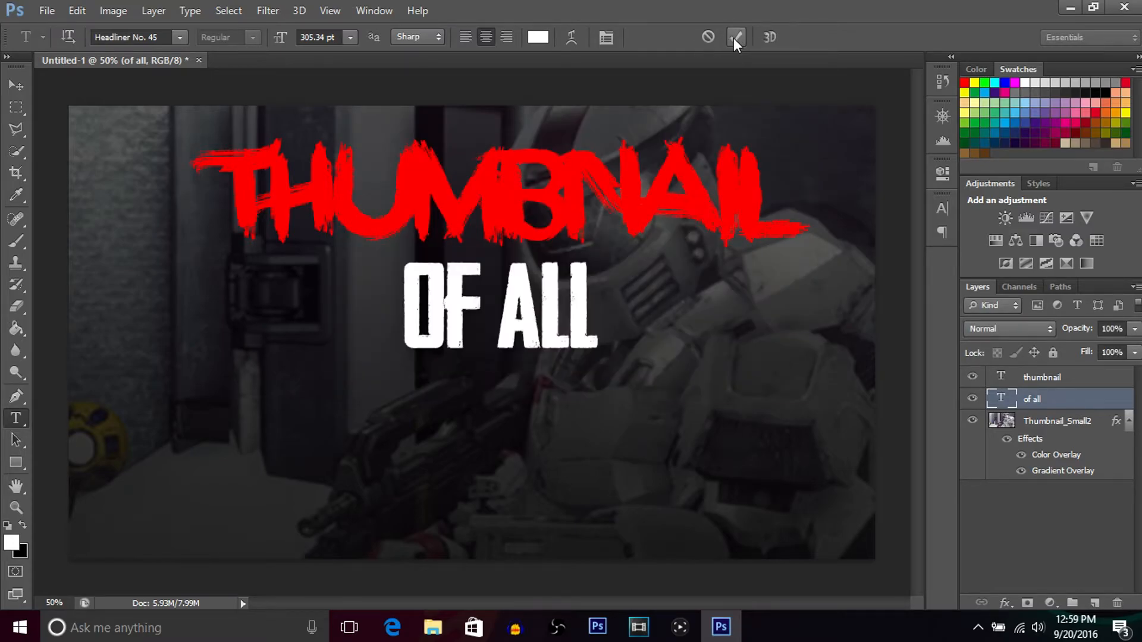
Step: Stretch the OF ALL text to about 219% width and make it taller so its upper edge meets THUMBNAIL
{"action": "left_click", "coordinate": [16, 85]}
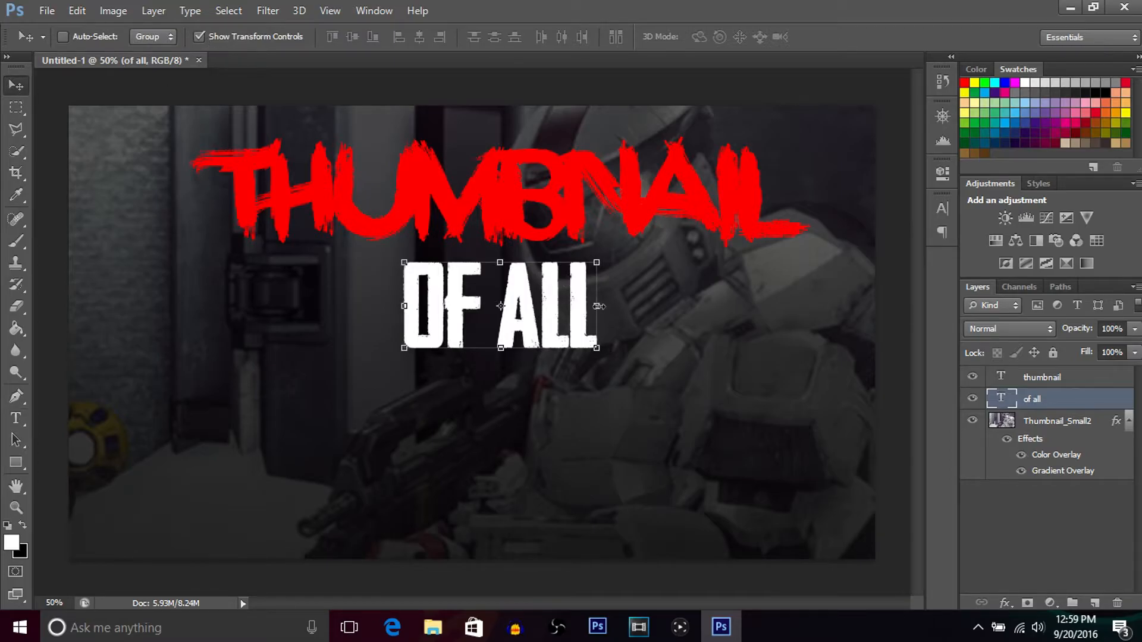
{"action": "left_click_drag", "start_coordinate": [598, 306], "coordinate": [698, 308]}
{"action": "left_click_drag", "start_coordinate": [399, 307], "coordinate": [376, 310]}
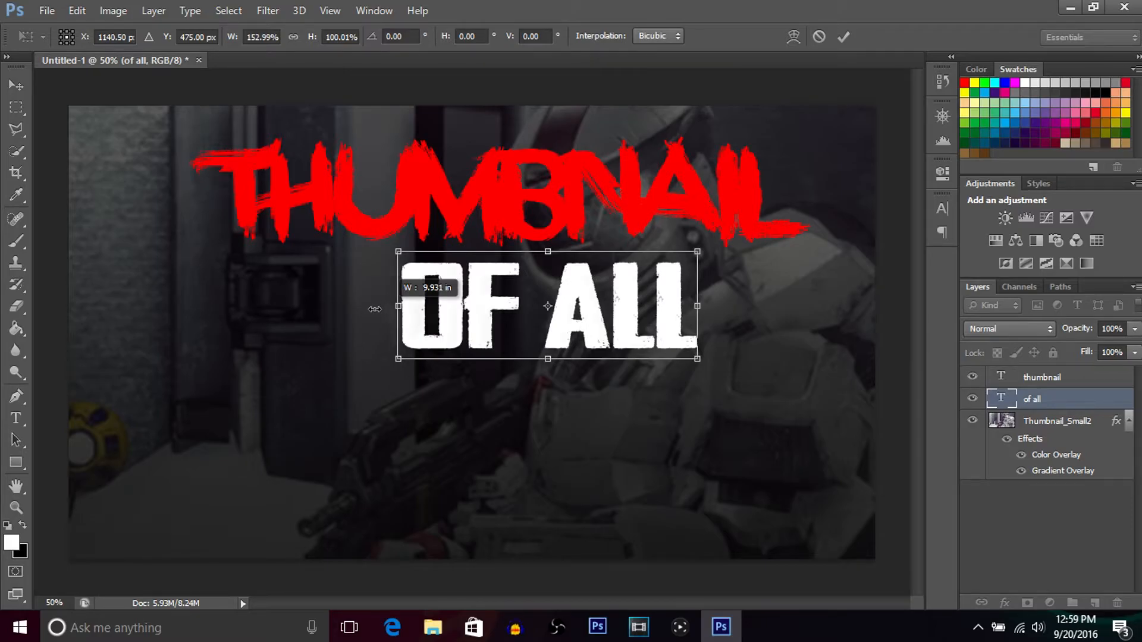
{"action": "left_click_drag", "start_coordinate": [376, 309], "coordinate": [268, 306]}
{"action": "left_click_drag", "start_coordinate": [482, 252], "coordinate": [482, 243]}
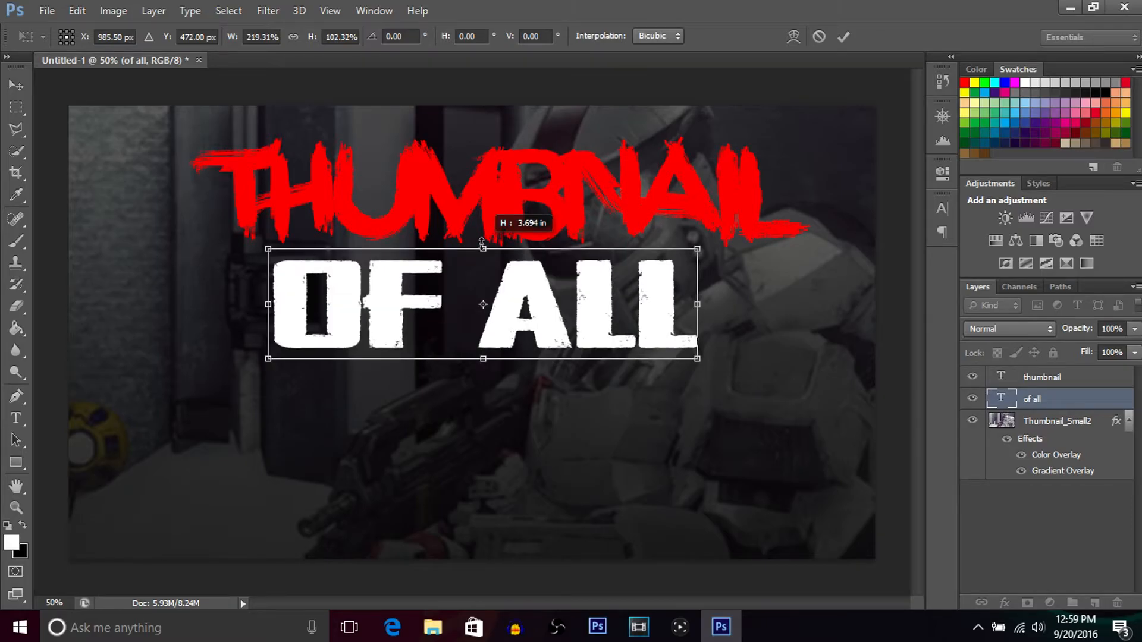
{"action": "left_click_drag", "start_coordinate": [482, 242], "coordinate": [483, 214]}
{"action": "left_click_drag", "start_coordinate": [483, 358], "coordinate": [483, 386]}
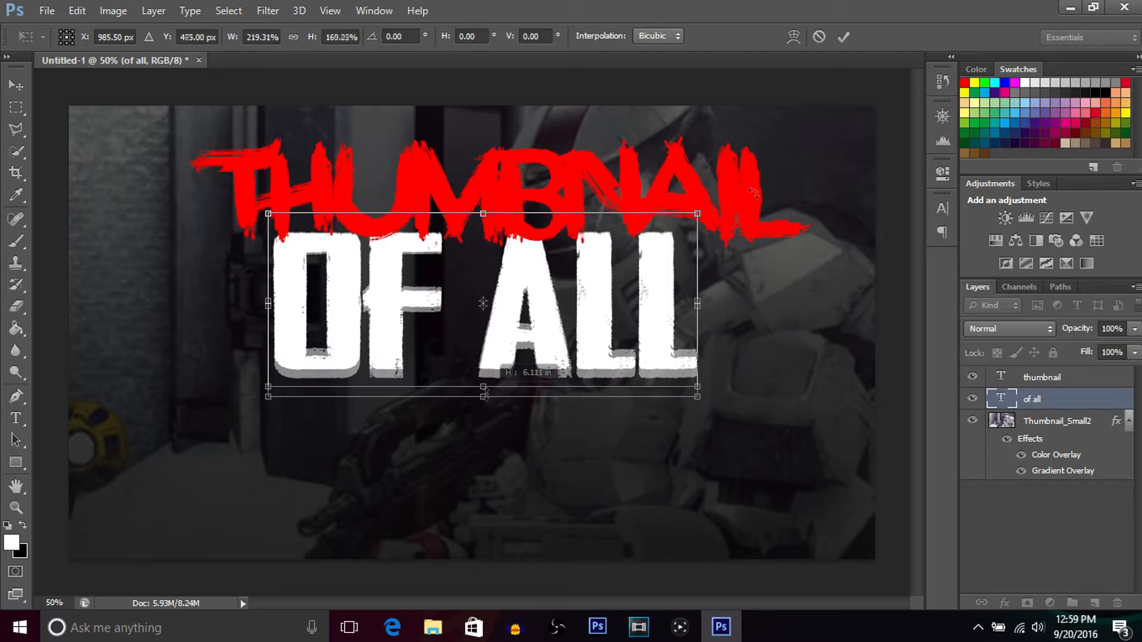
{"action": "left_click", "coordinate": [840, 38]}
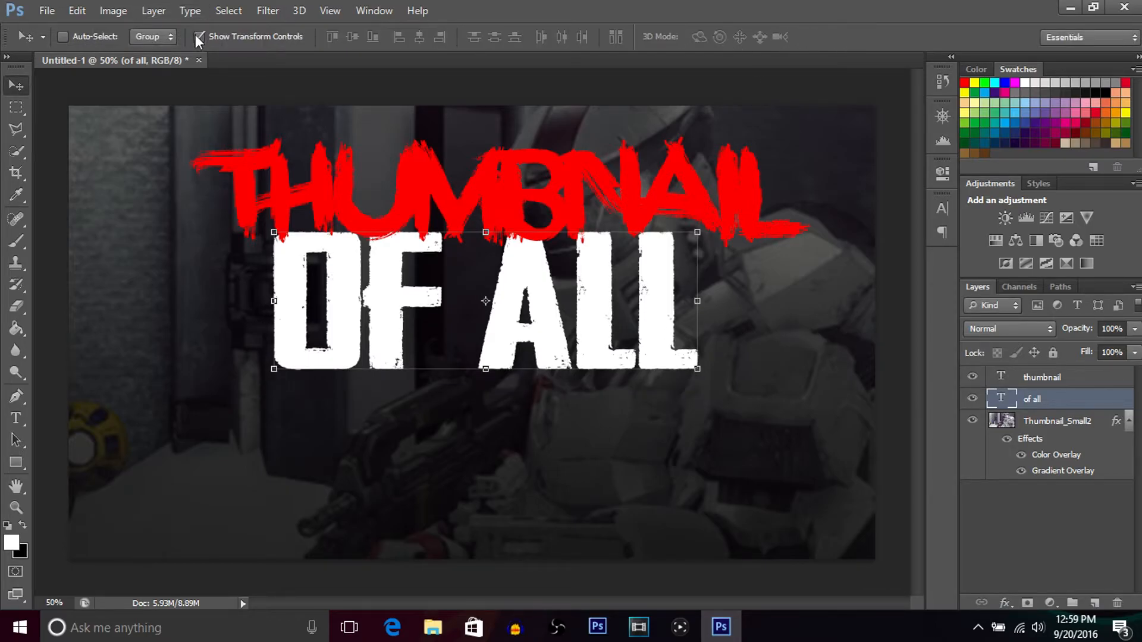
Step: Add a third text line THUMBNAILS in Headliner No. 45 and centre it directly under OF ALL
{"action": "key", "text": "t"}
{"action": "left_click", "coordinate": [283, 443]}
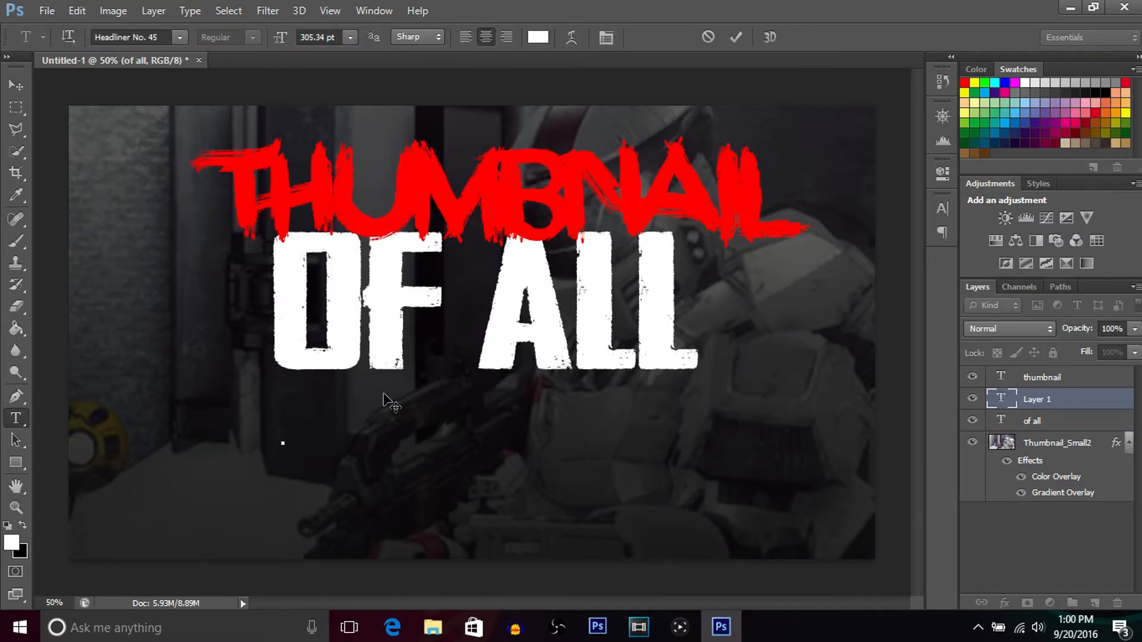
{"action": "type", "text": "THUM"}
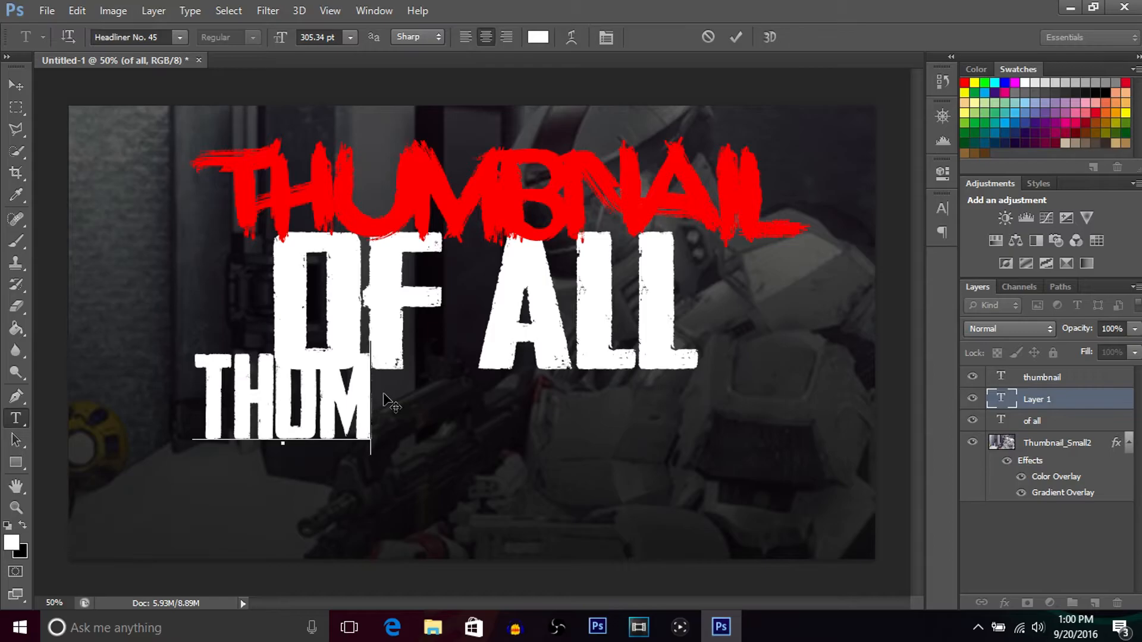
{"action": "type", "text": "BN"}
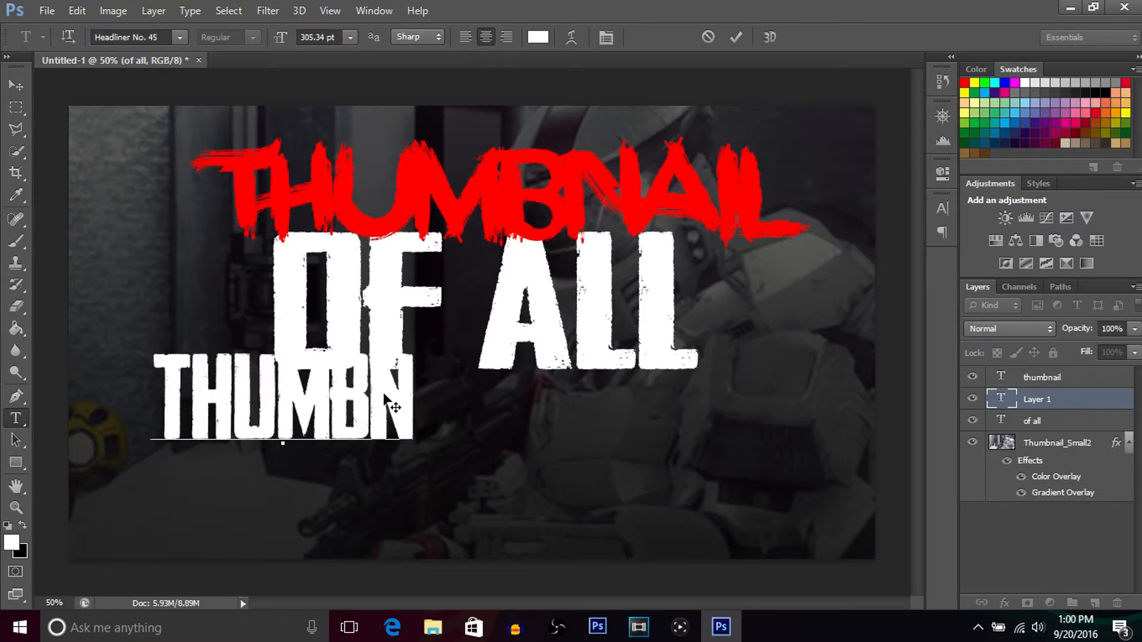
{"action": "type", "text": "AILS"}
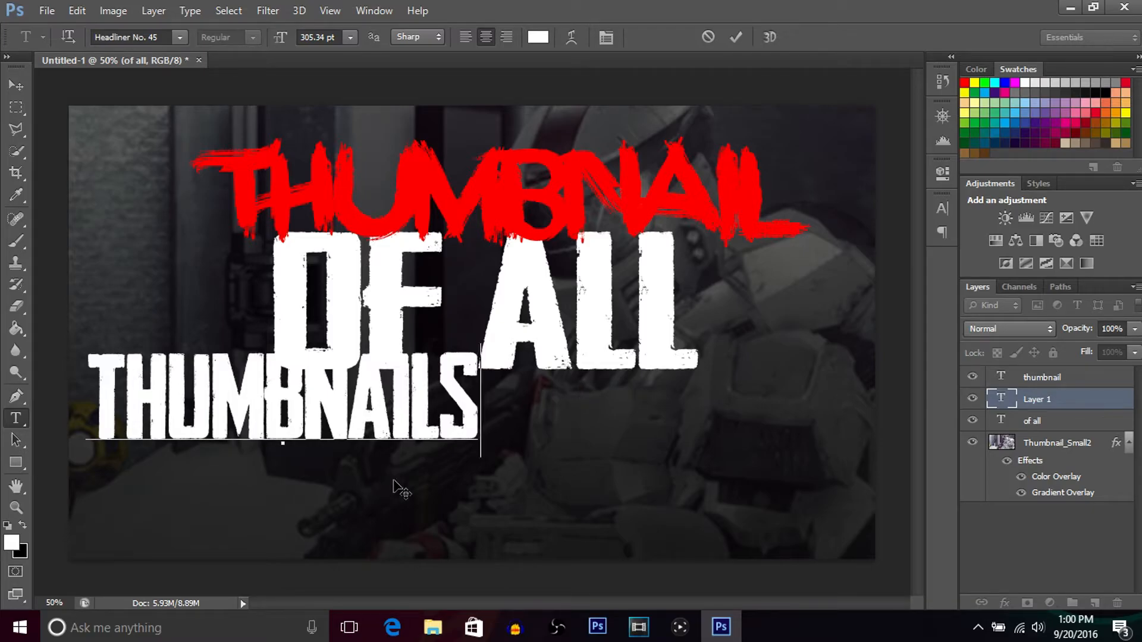
{"action": "left_click_drag", "start_coordinate": [401, 484], "coordinate": [580, 489]}
Step: Set the colour of the THUMBNAILS text to pure red
{"action": "left_click_drag", "start_coordinate": [690, 431], "coordinate": [158, 439]}
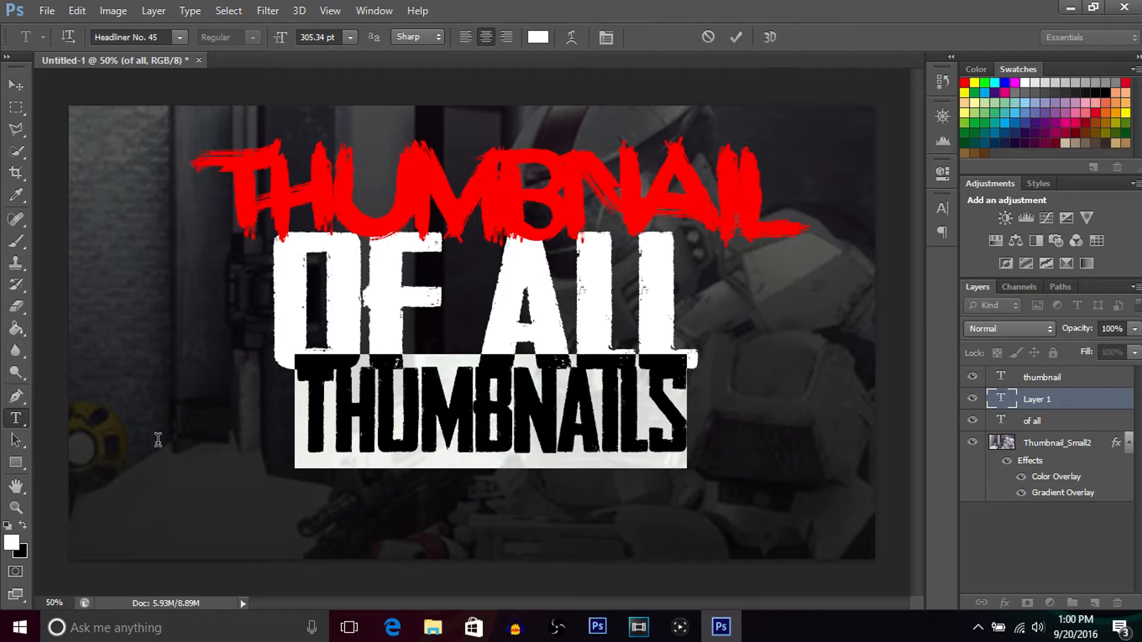
{"action": "left_click", "coordinate": [538, 37]}
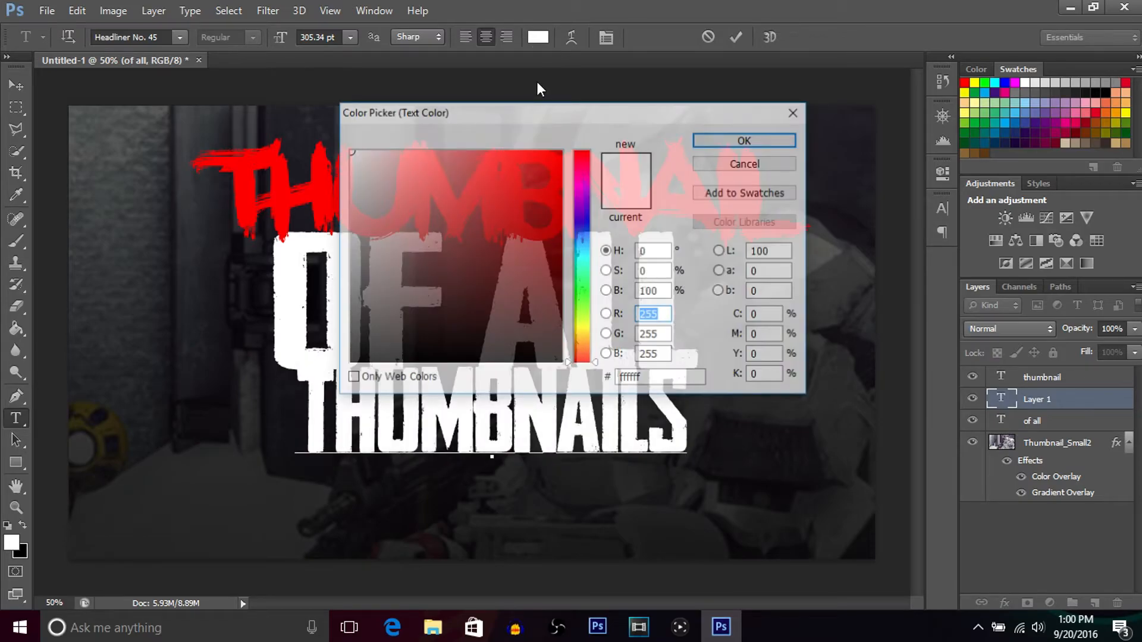
{"action": "left_click", "coordinate": [562, 151]}
{"action": "left_click", "coordinate": [731, 142]}
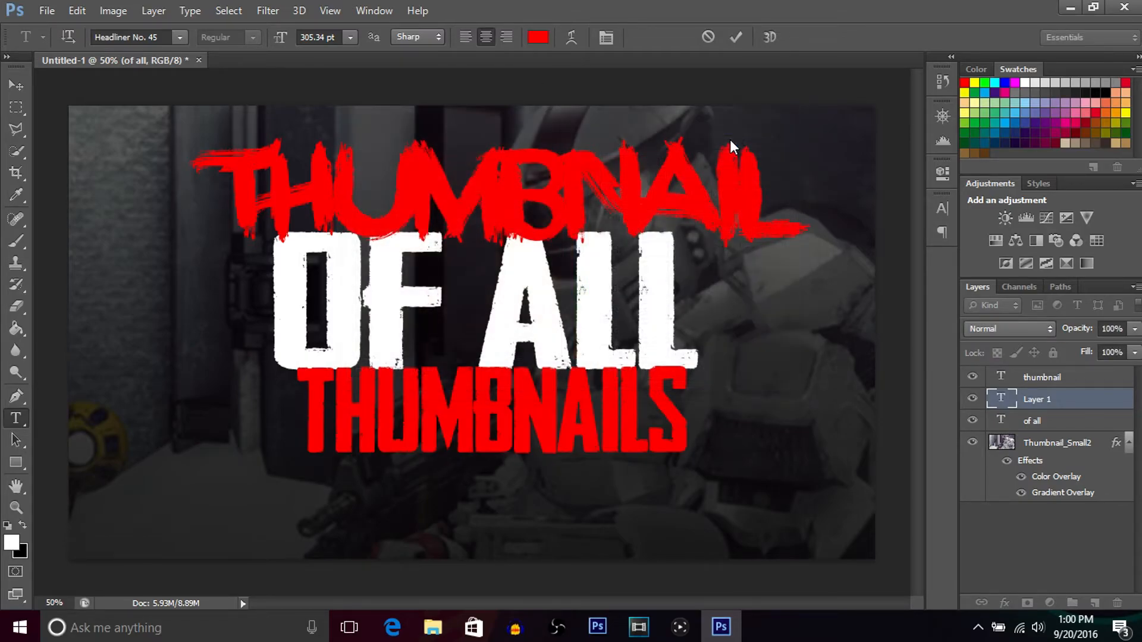
Step: Set the font of the THUMBNAILS text to Overdose Sunrise, commit it and switch to the Move tool
{"action": "left_click", "coordinate": [180, 38]}
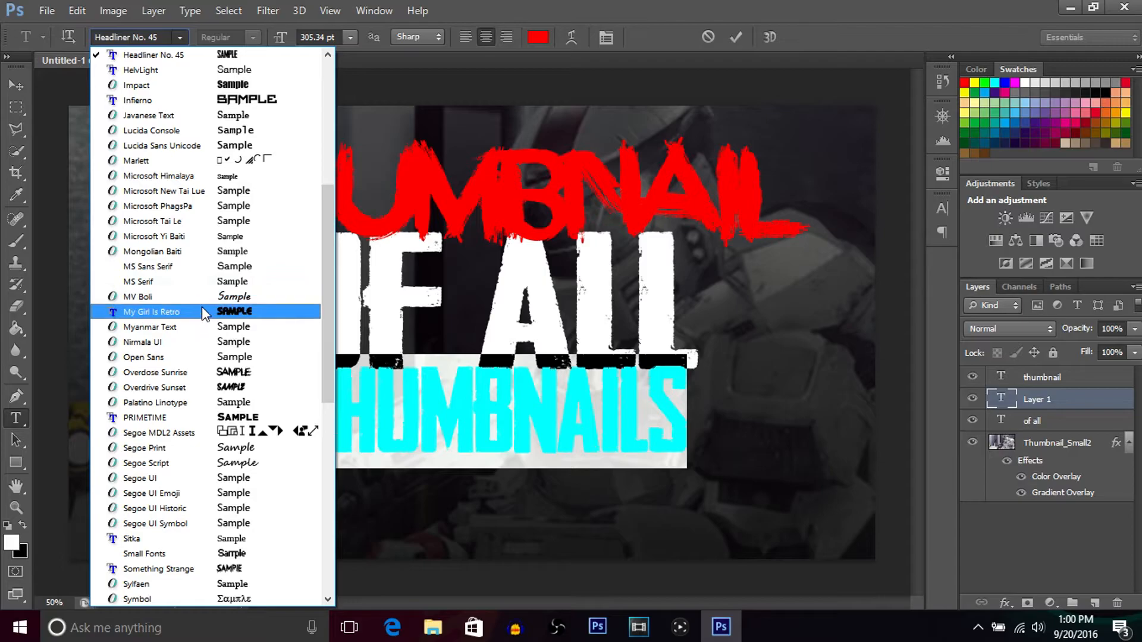
{"action": "left_click", "coordinate": [232, 372]}
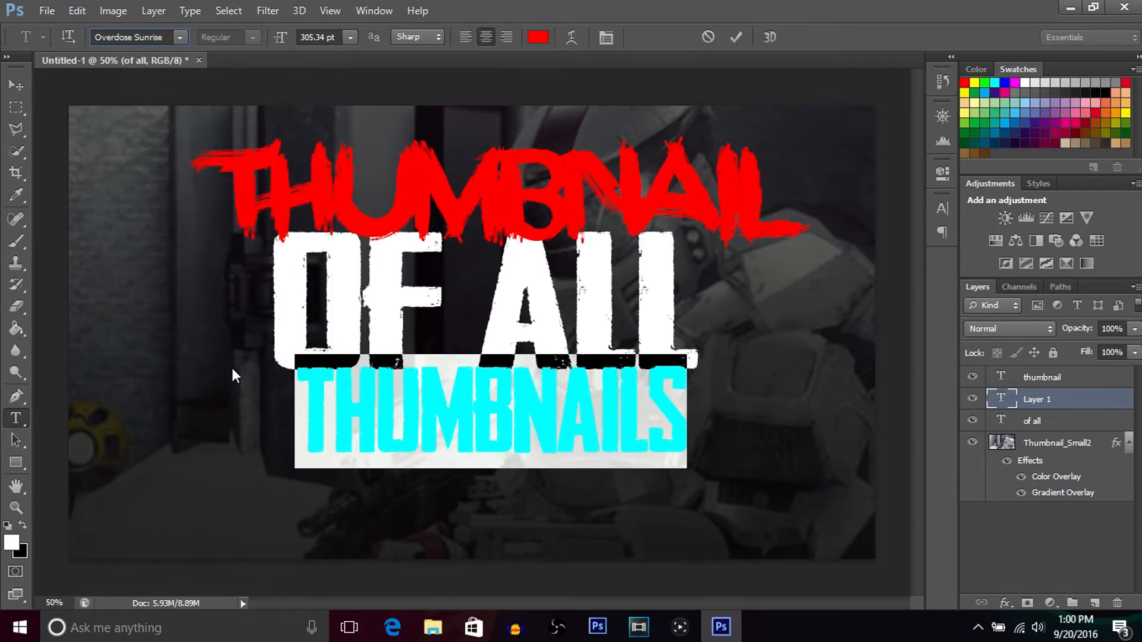
{"action": "left_click", "coordinate": [735, 37]}
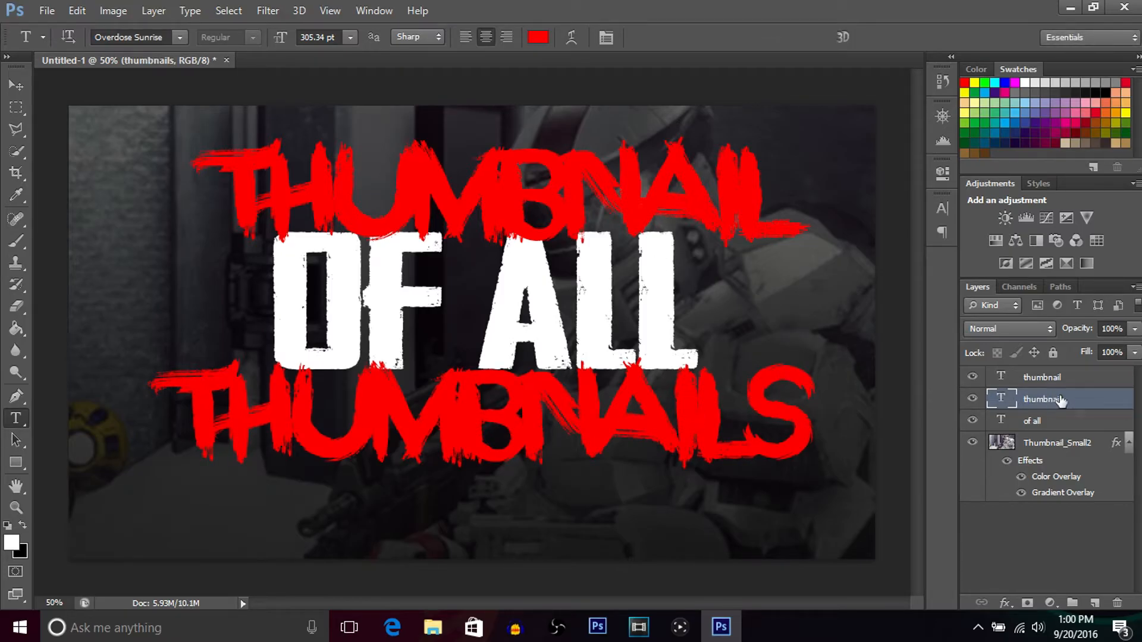
{"action": "left_click", "coordinate": [17, 88]}
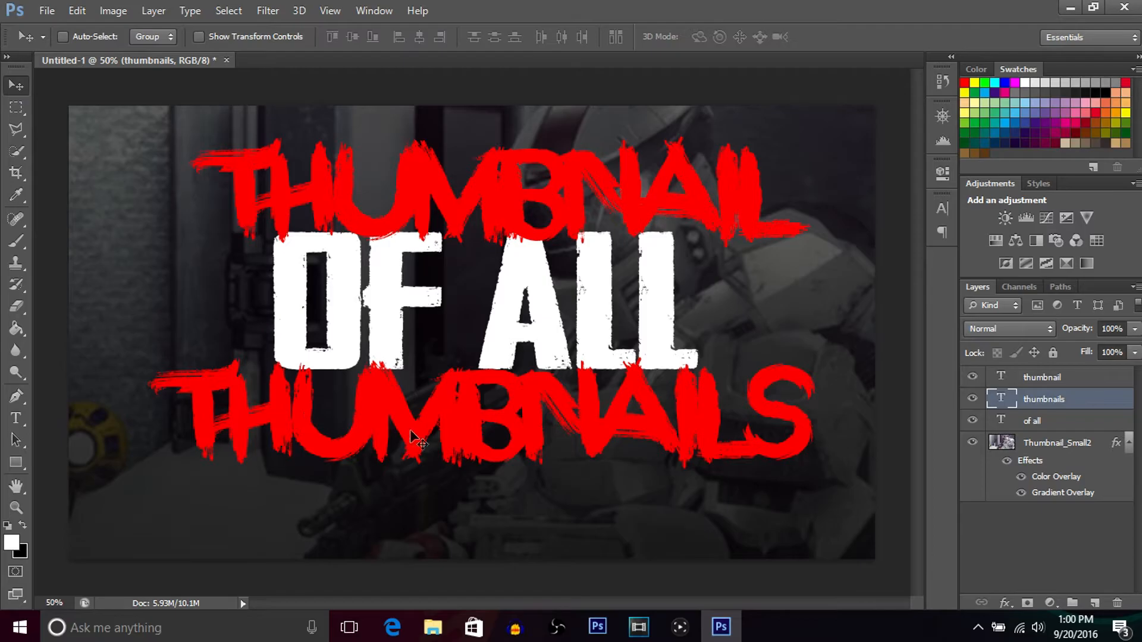
Step: Move the THUMBNAILS text up against OF ALL, centre it, and stretch it downward to about 134% height
{"action": "left_click_drag", "start_coordinate": [468, 454], "coordinate": [476, 455]}
{"action": "left_click_drag", "start_coordinate": [426, 418], "coordinate": [431, 413]}
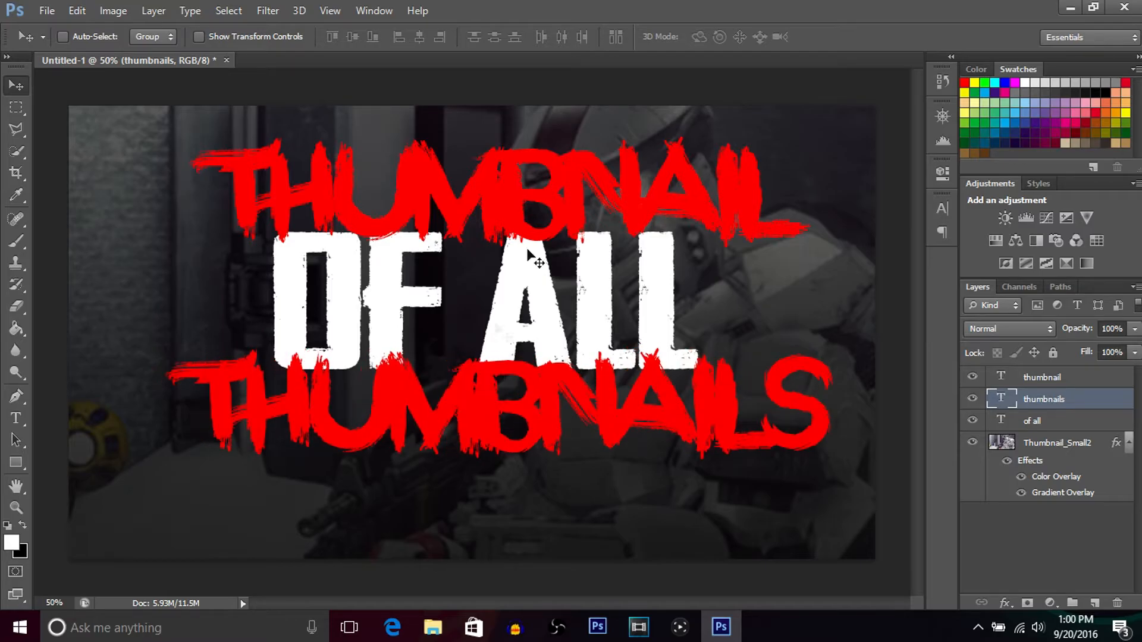
{"action": "left_click", "coordinate": [208, 37]}
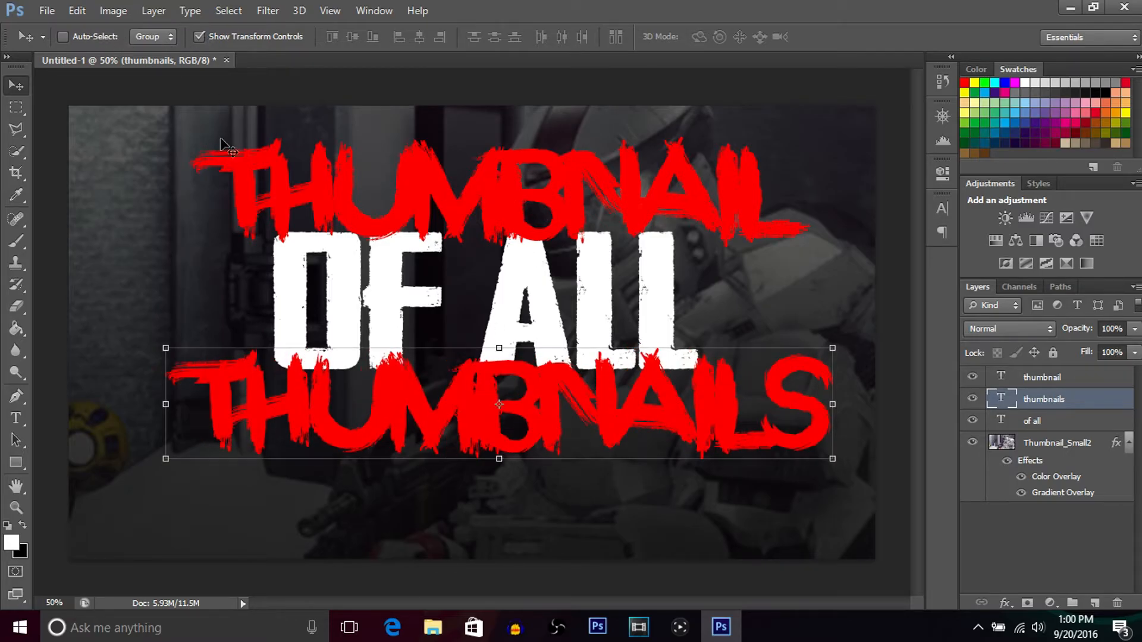
{"action": "left_click", "coordinate": [499, 459]}
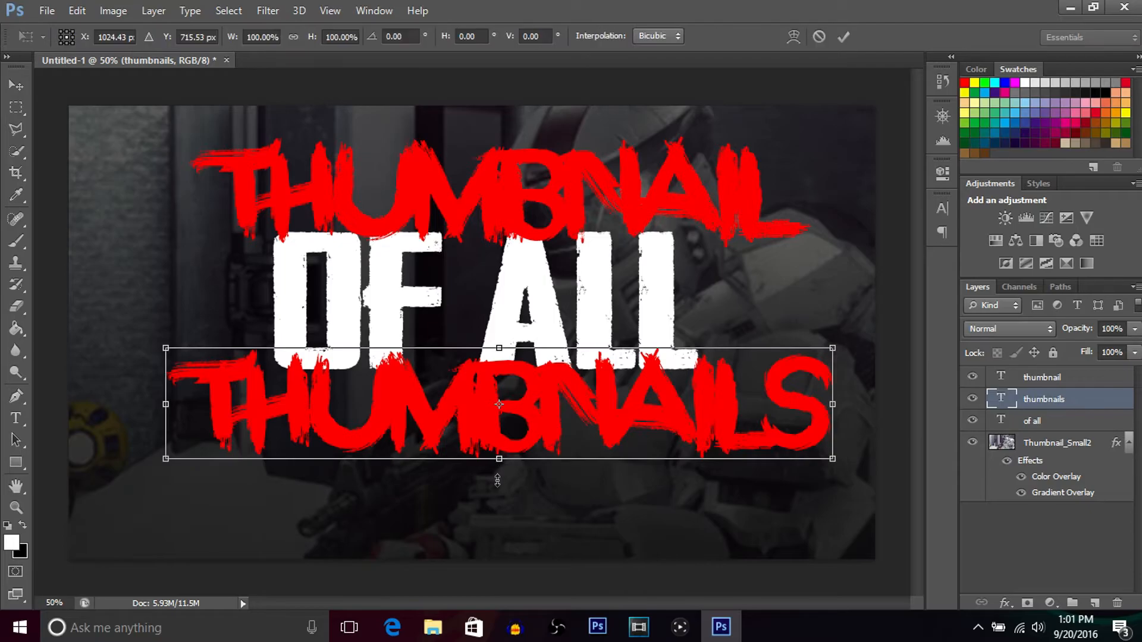
{"action": "left_click_drag", "start_coordinate": [497, 481], "coordinate": [498, 500]}
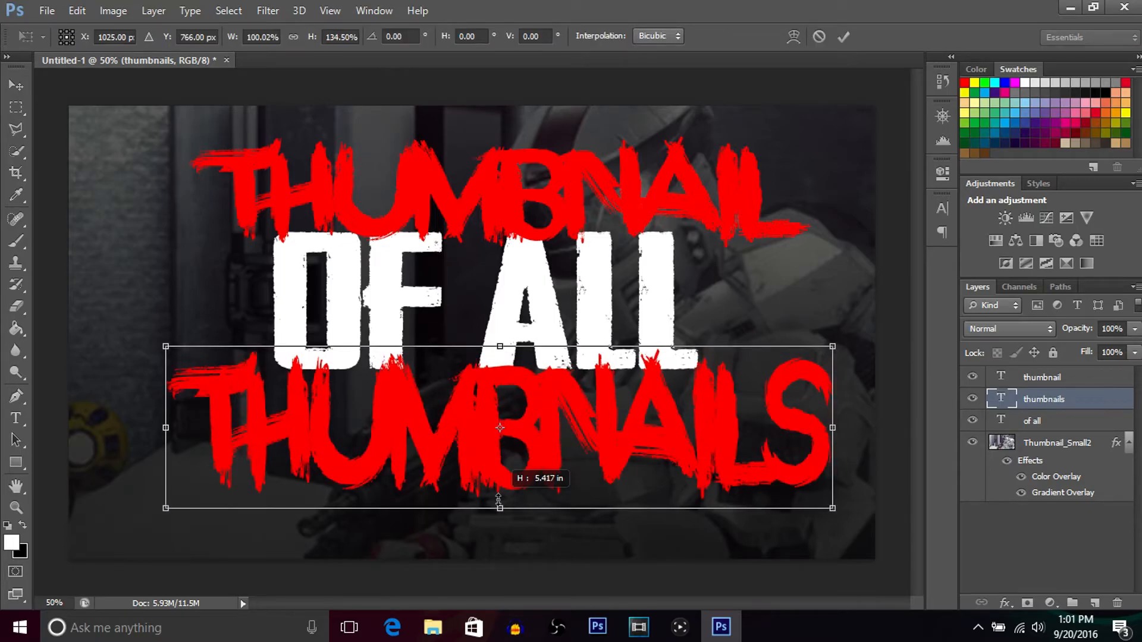
{"action": "left_click", "coordinate": [847, 37]}
Step: Stretch the THUMBNAIL text upward to about 125% height, keeping it within the canvas, and hide the transform controls
{"action": "left_click", "coordinate": [1045, 379]}
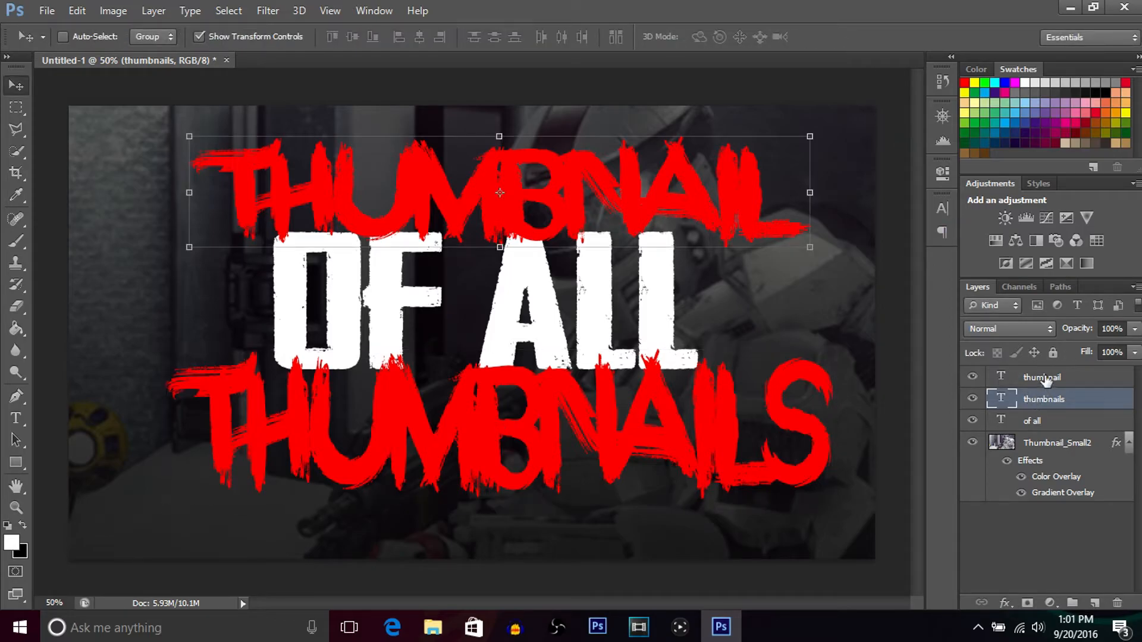
{"action": "left_click_drag", "start_coordinate": [499, 137], "coordinate": [506, 89]}
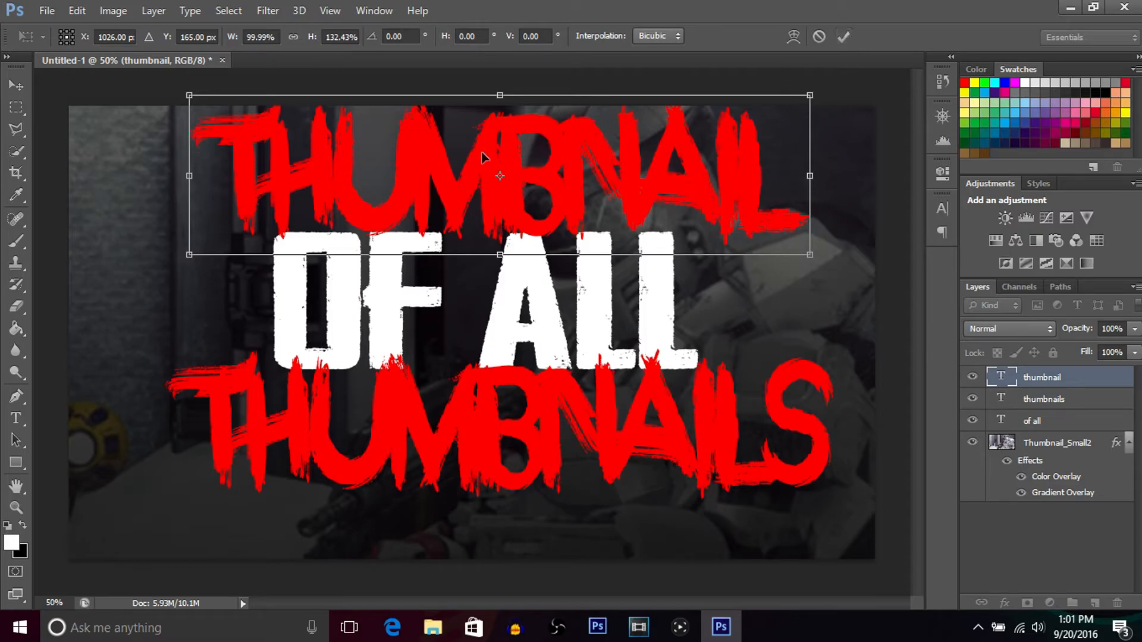
{"action": "key", "text": "ctrl+z"}
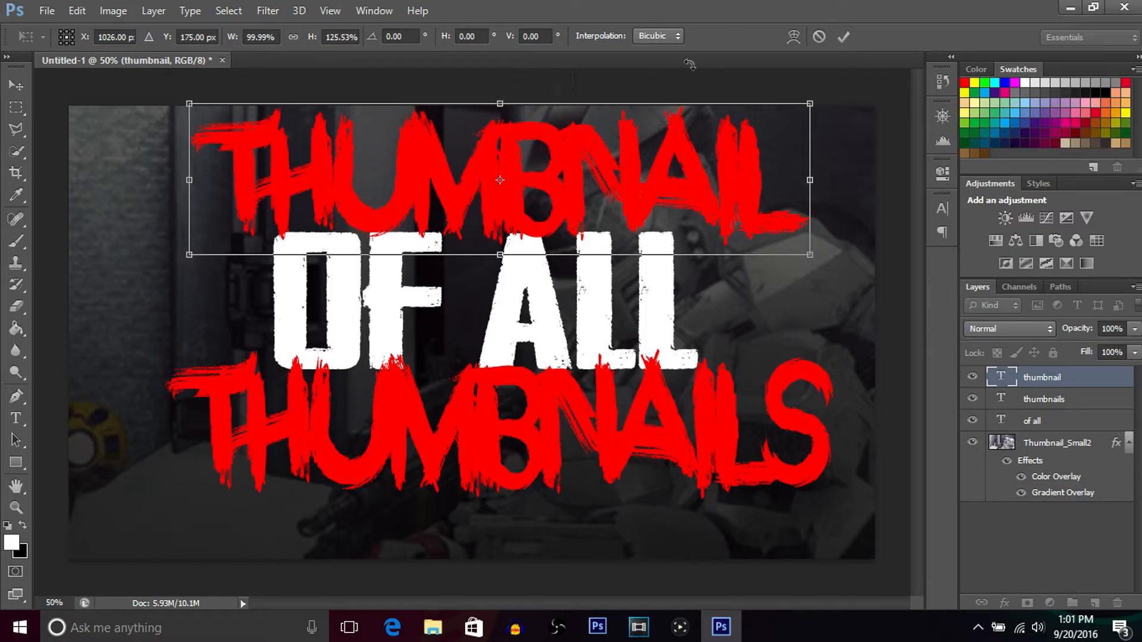
{"action": "left_click", "coordinate": [843, 38]}
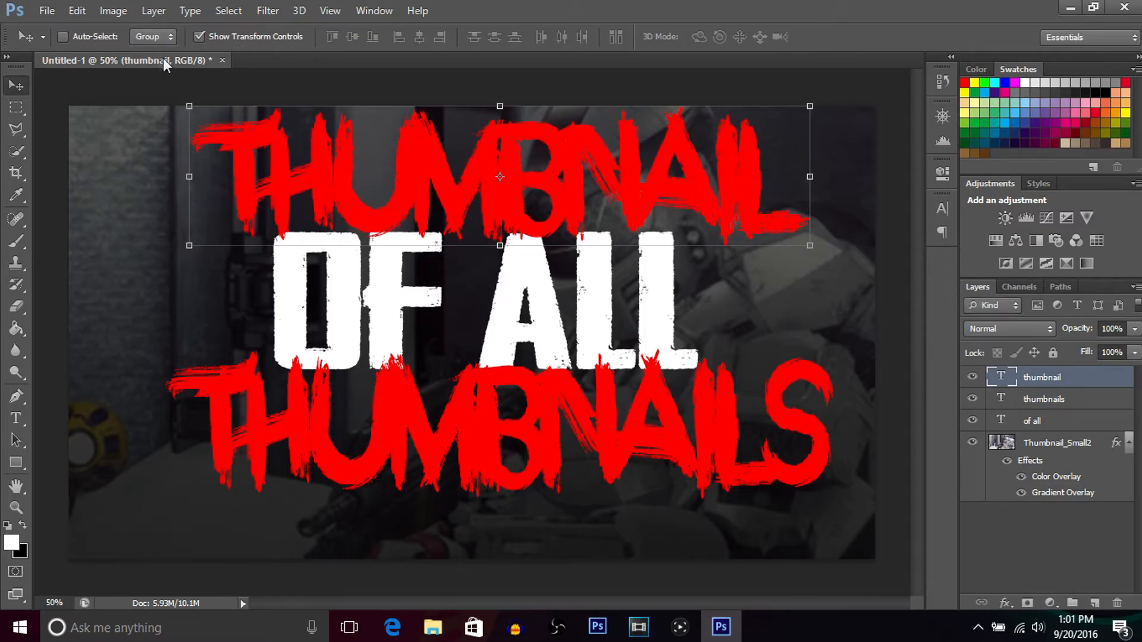
{"action": "left_click", "coordinate": [203, 37]}
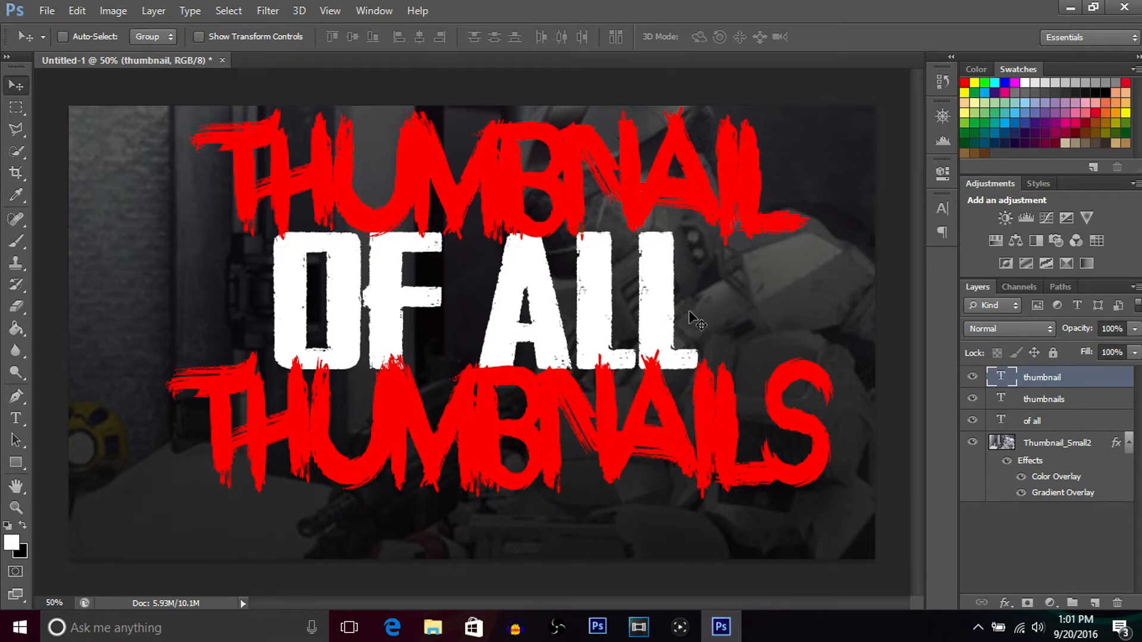
Step: Select all three text layers and move them together slightly down and to the left to centre them on the canvas
{"action": "left_click", "coordinate": [1048, 424], "text": "shift"}
{"action": "left_click_drag", "start_coordinate": [508, 322], "coordinate": [494, 344]}
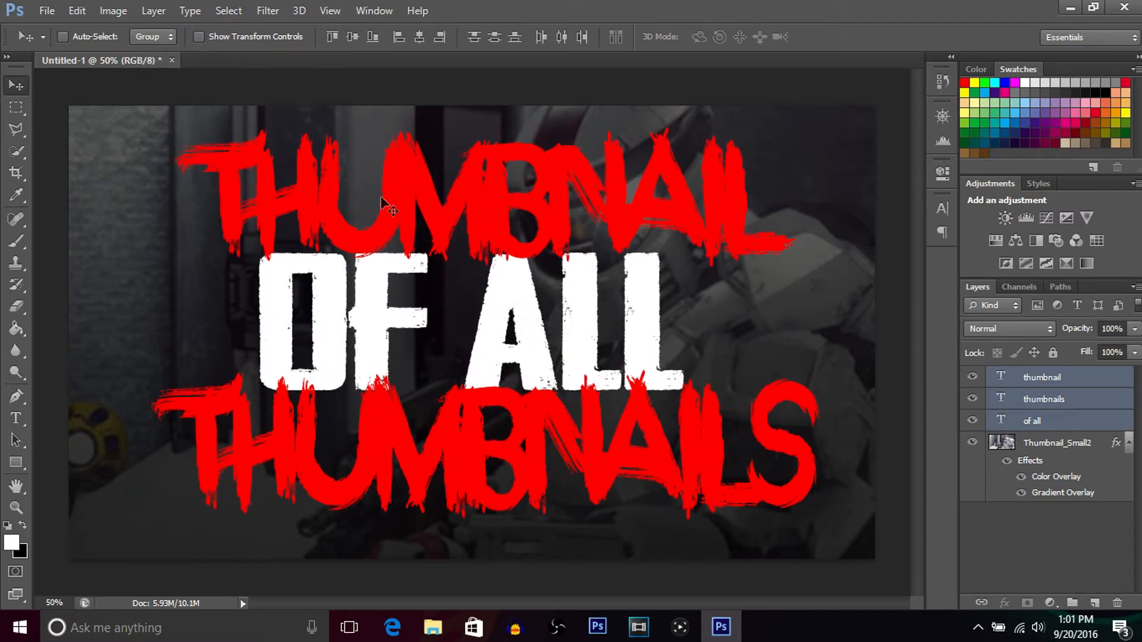
Step: Transform the three text lines together into an upward slant, rotated about -3.9° and skewed about -9.5°, at about 107% width and 110% height
{"action": "left_click", "coordinate": [16, 507]}
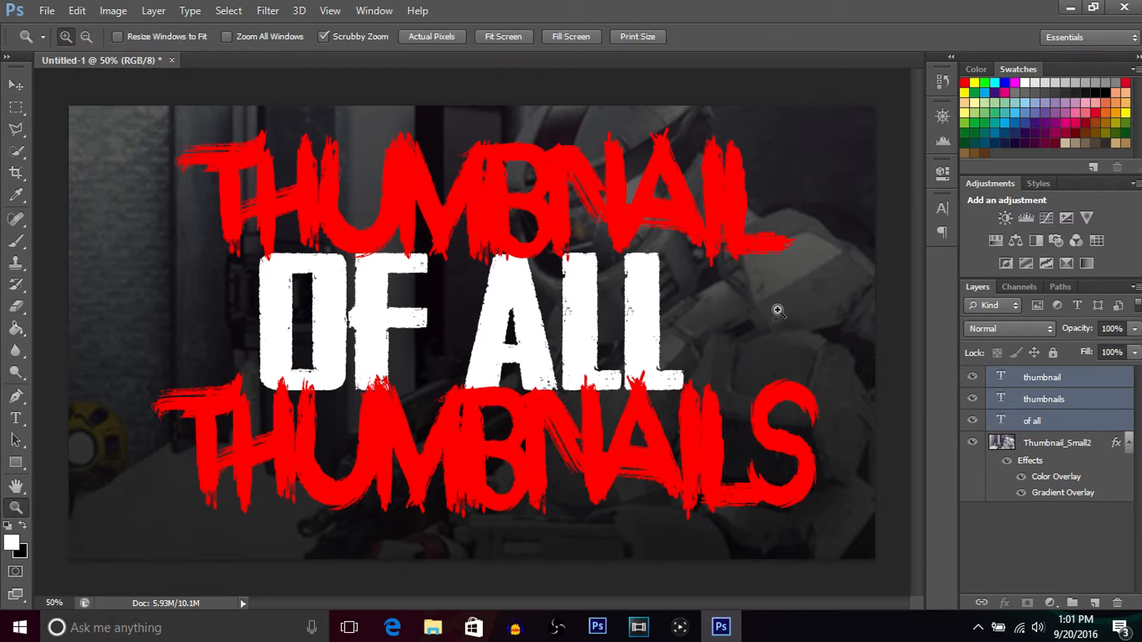
{"action": "left_click_drag", "start_coordinate": [779, 302], "coordinate": [740, 324]}
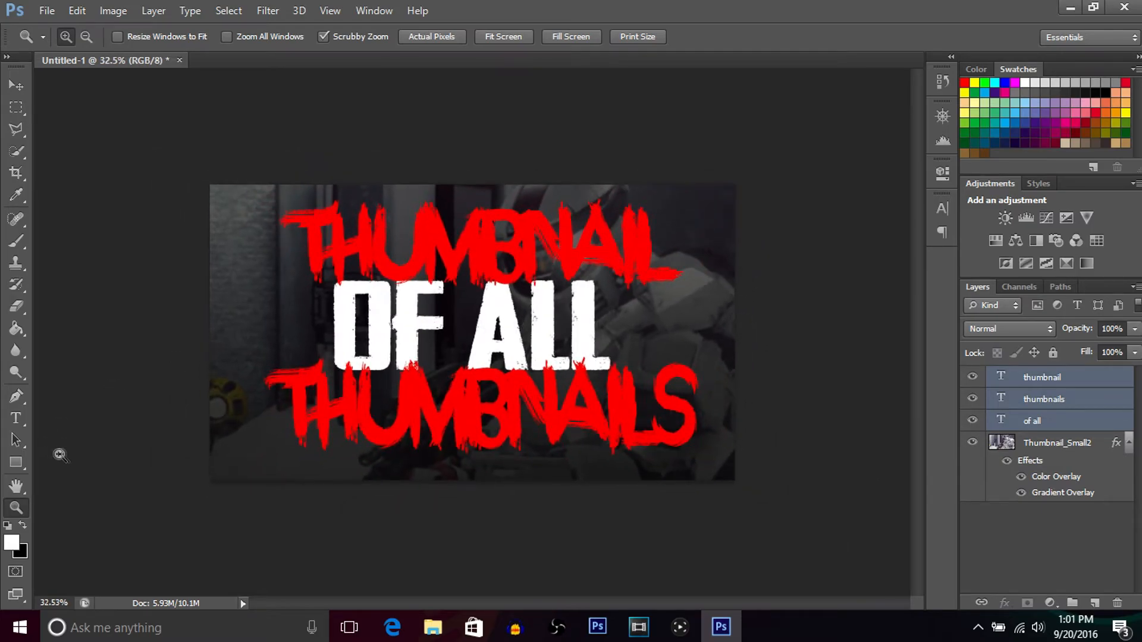
{"action": "left_click", "coordinate": [10, 87]}
{"action": "left_click", "coordinate": [199, 37]}
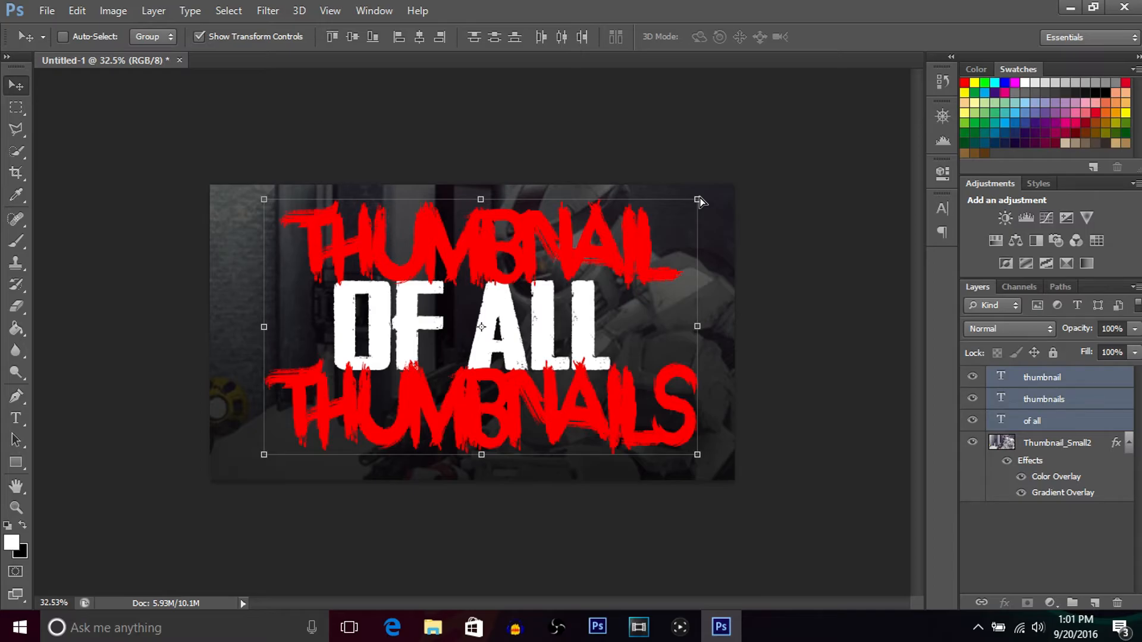
{"action": "mouse_move", "coordinate": [700, 204]}
{"action": "left_mouse_down"}
{"action": "mouse_move", "coordinate": [732, 177]}
{"action": "mouse_move", "coordinate": [707, 225]}
{"action": "left_mouse_up"}
{"action": "left_click_drag", "start_coordinate": [264, 459], "coordinate": [235, 493]}
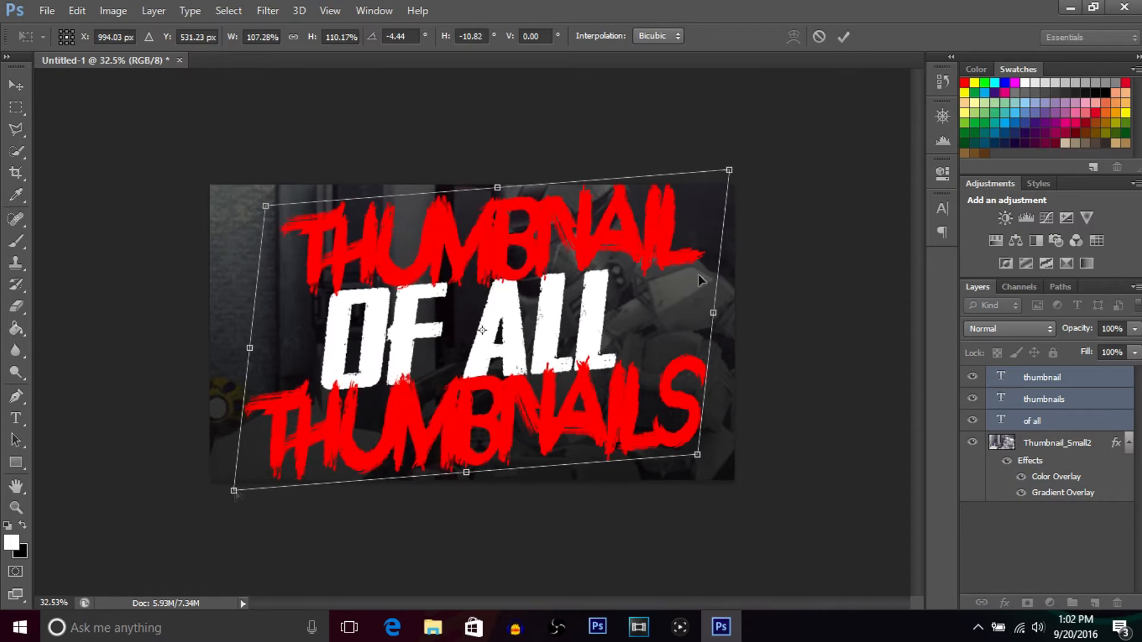
{"action": "left_click_drag", "start_coordinate": [731, 176], "coordinate": [732, 181]}
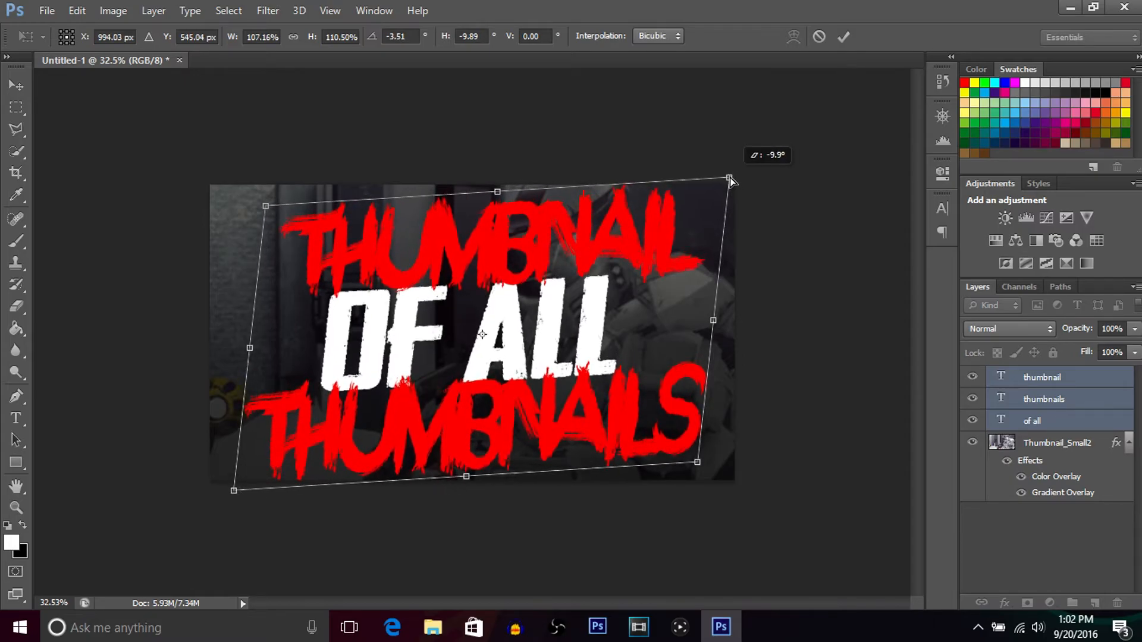
{"action": "left_click_drag", "start_coordinate": [731, 179], "coordinate": [729, 176]}
{"action": "left_click_drag", "start_coordinate": [697, 459], "coordinate": [701, 457]}
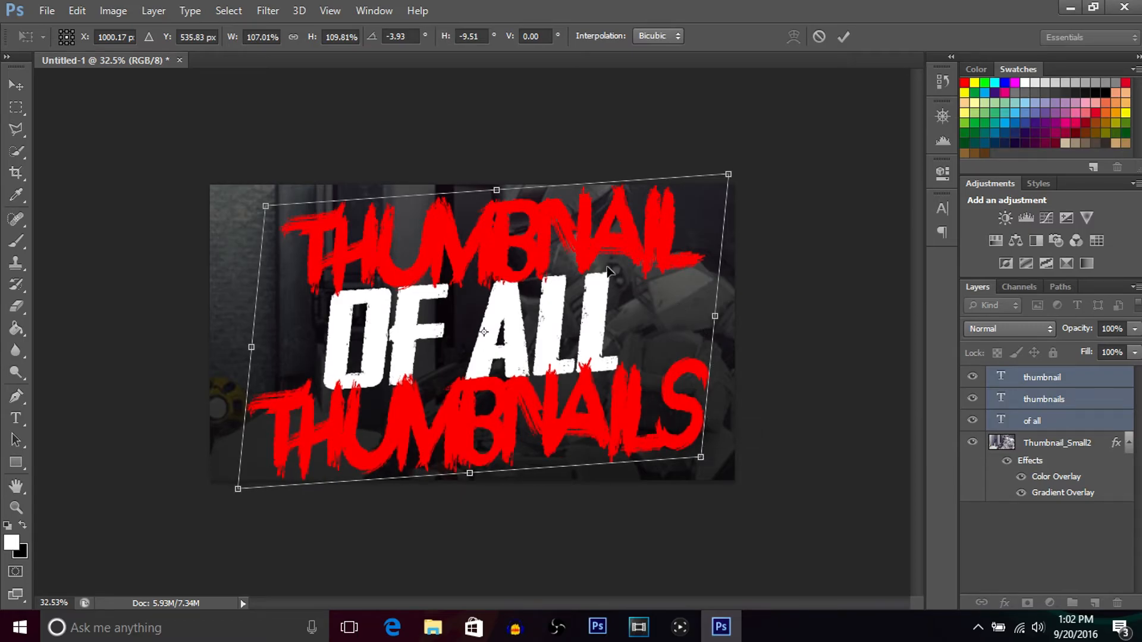
{"action": "left_click", "coordinate": [843, 37]}
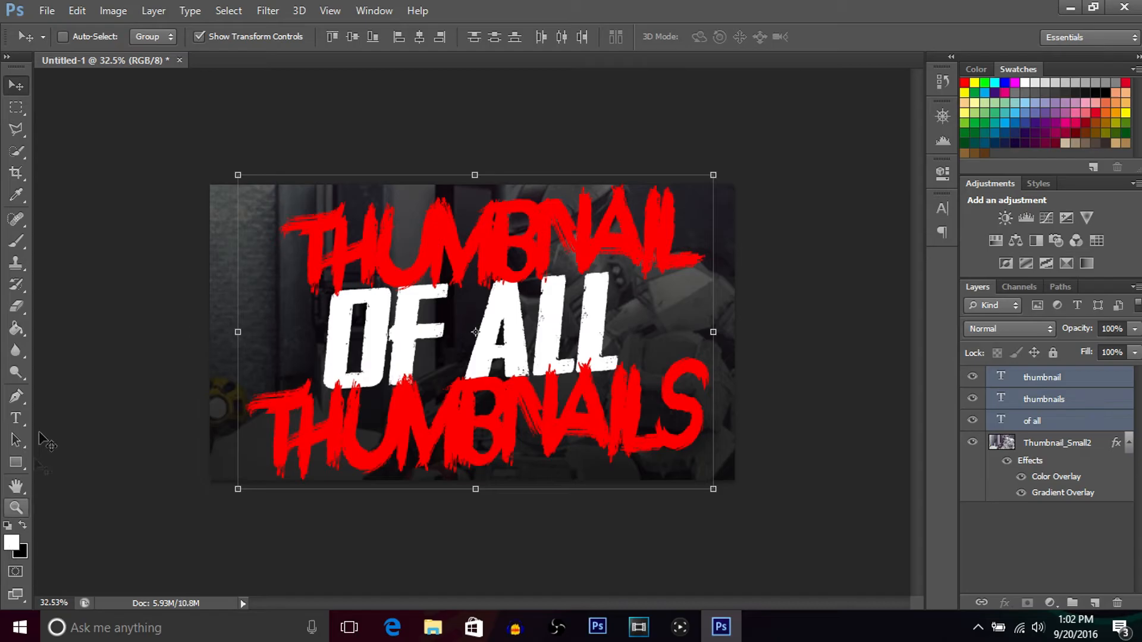
Step: Add a Hue/Saturation adjustment layer above all layers and set its hue to -83 to turn the red text purple
{"action": "left_click", "coordinate": [16, 507]}
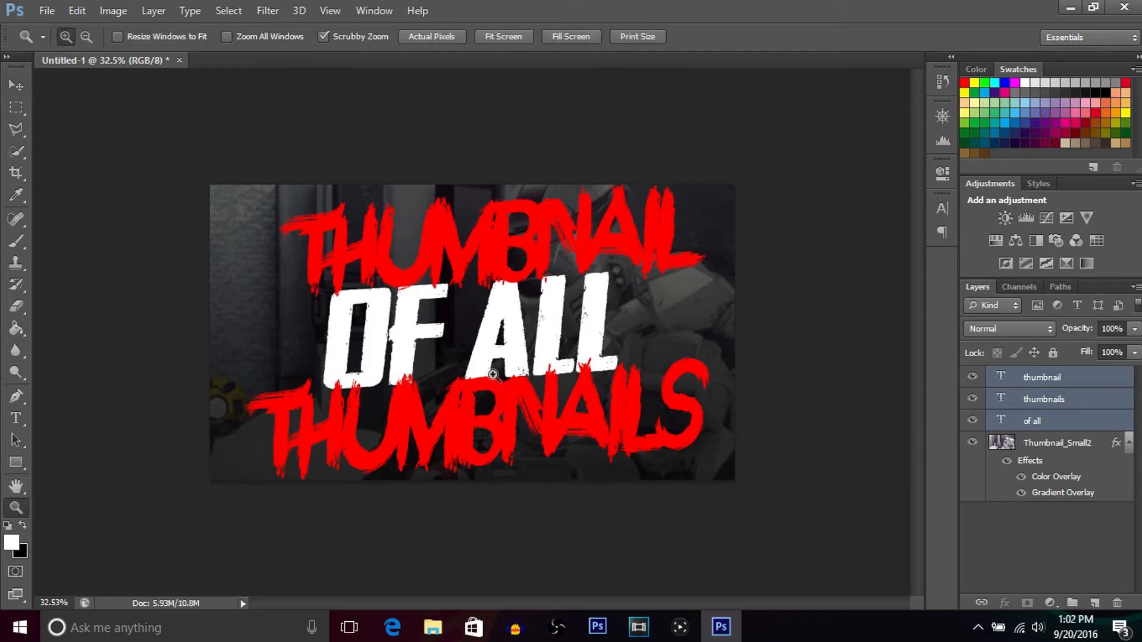
{"action": "left_click", "coordinate": [493, 376]}
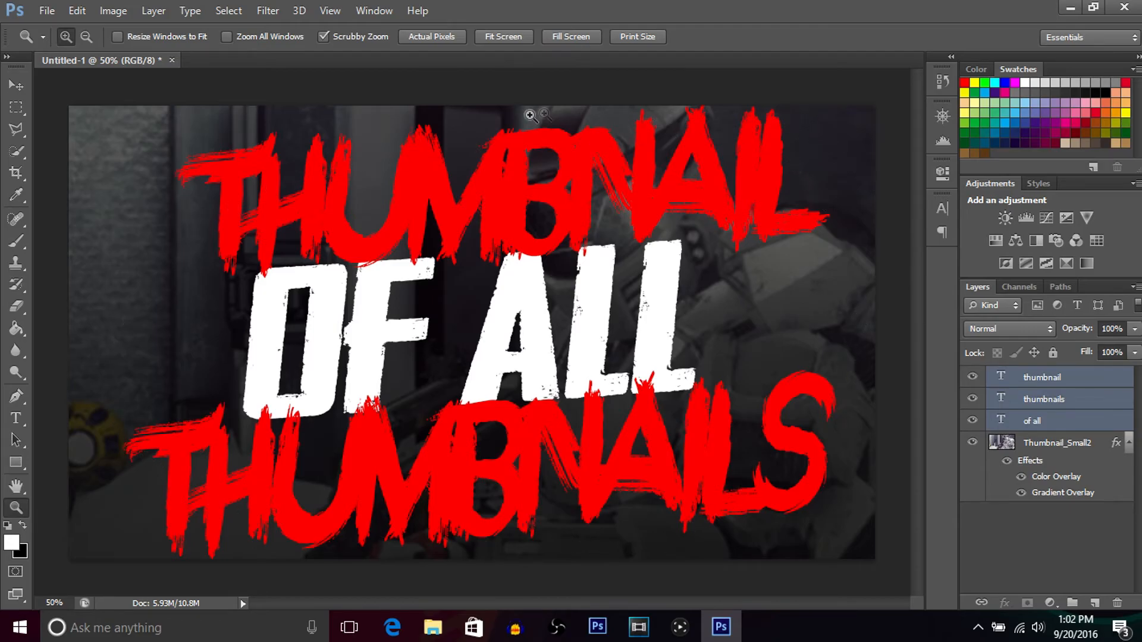
{"action": "left_click", "coordinate": [1044, 510]}
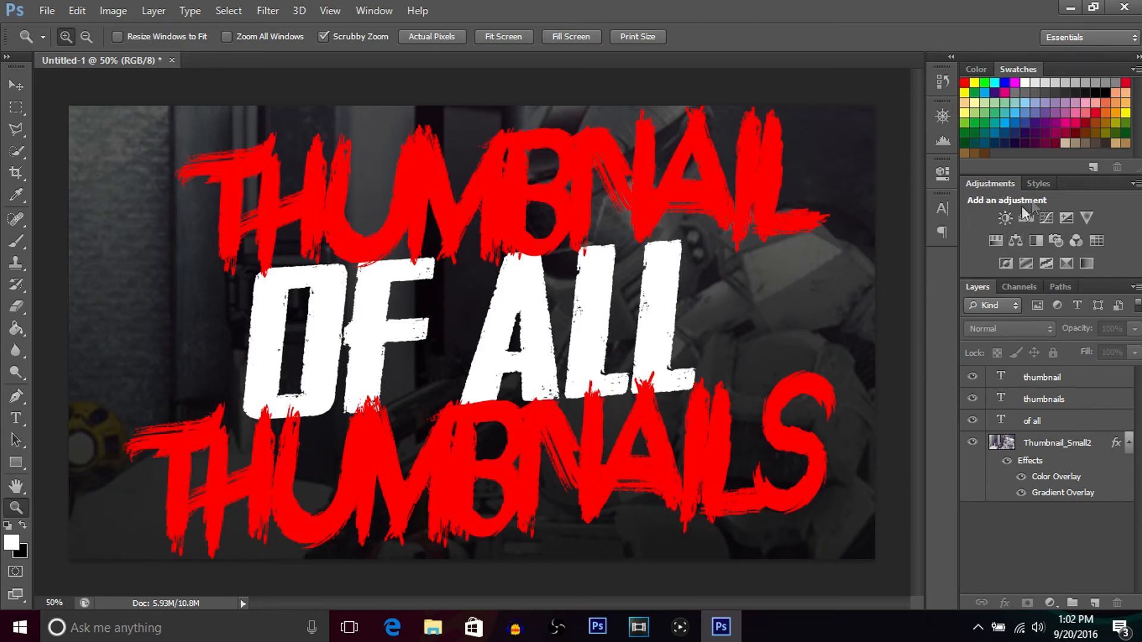
{"action": "left_click", "coordinate": [1001, 245]}
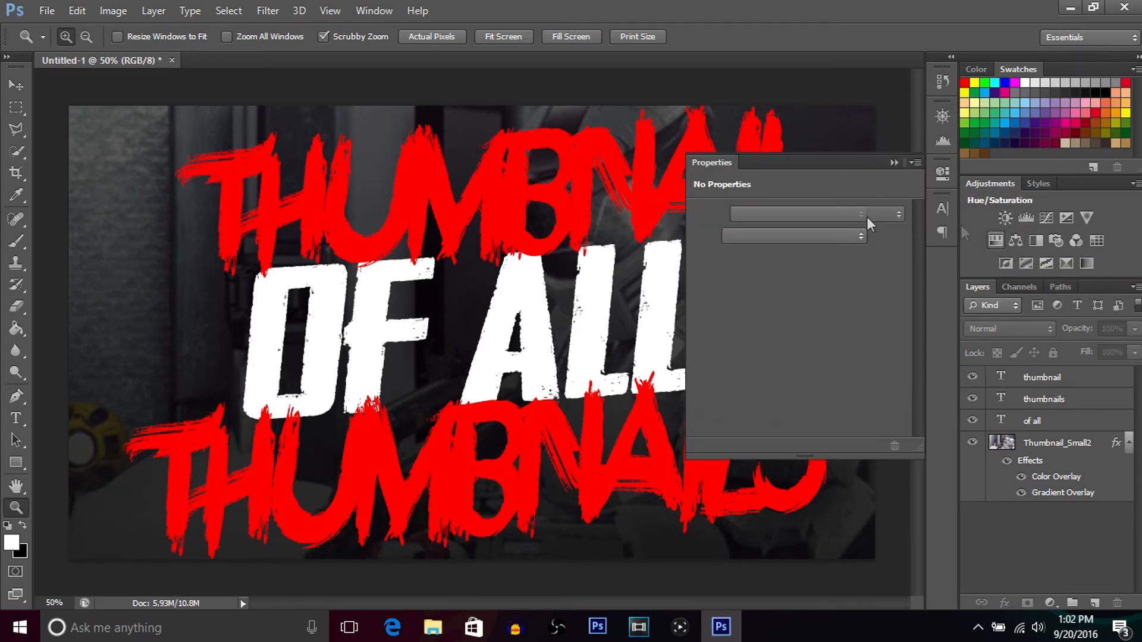
{"action": "left_click_drag", "start_coordinate": [796, 279], "coordinate": [840, 313]}
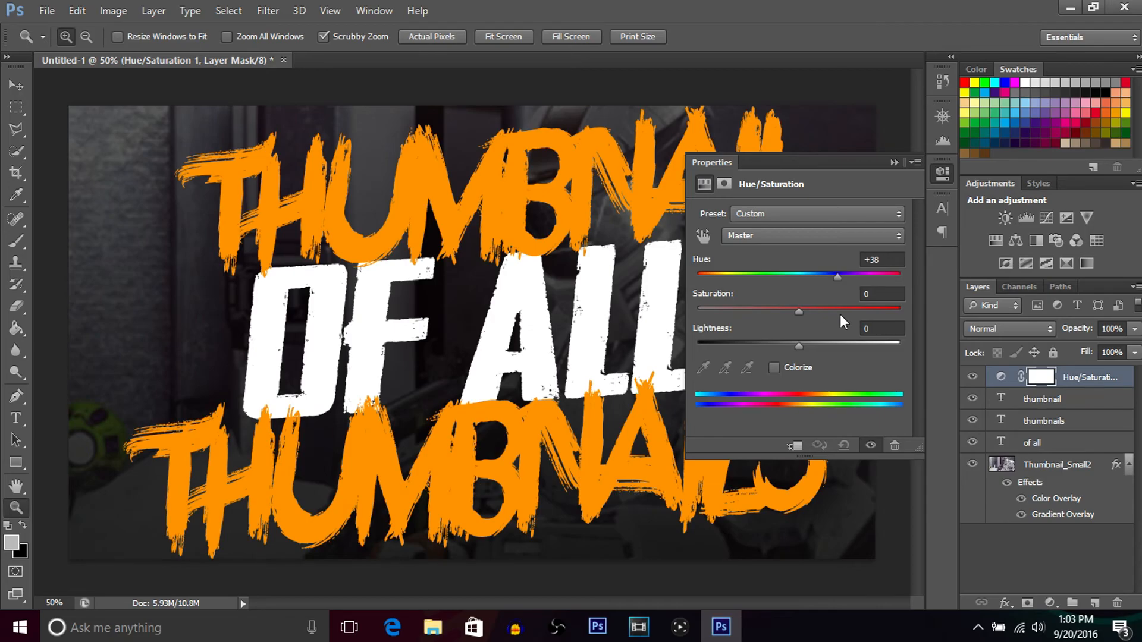
{"action": "left_click_drag", "start_coordinate": [839, 314], "coordinate": [737, 295]}
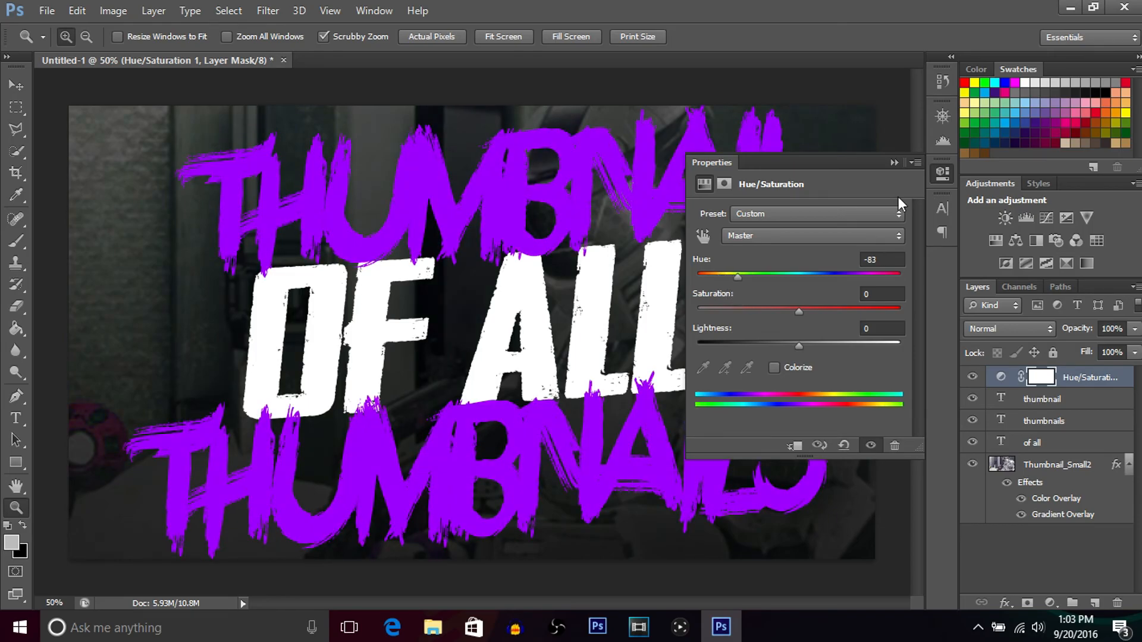
{"action": "left_click", "coordinate": [893, 162]}
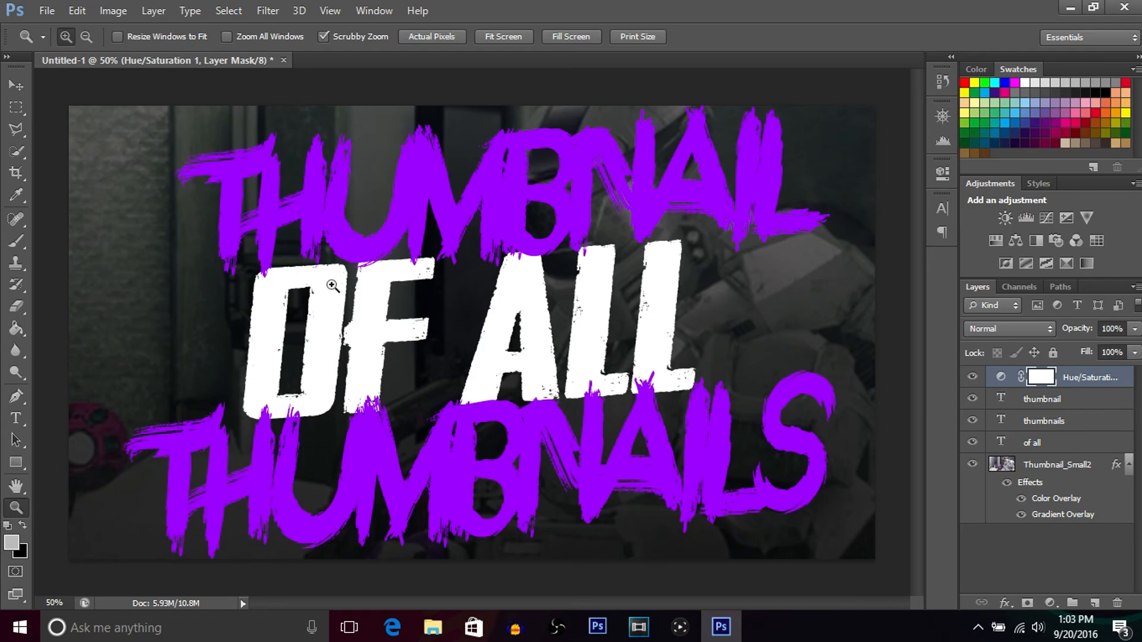